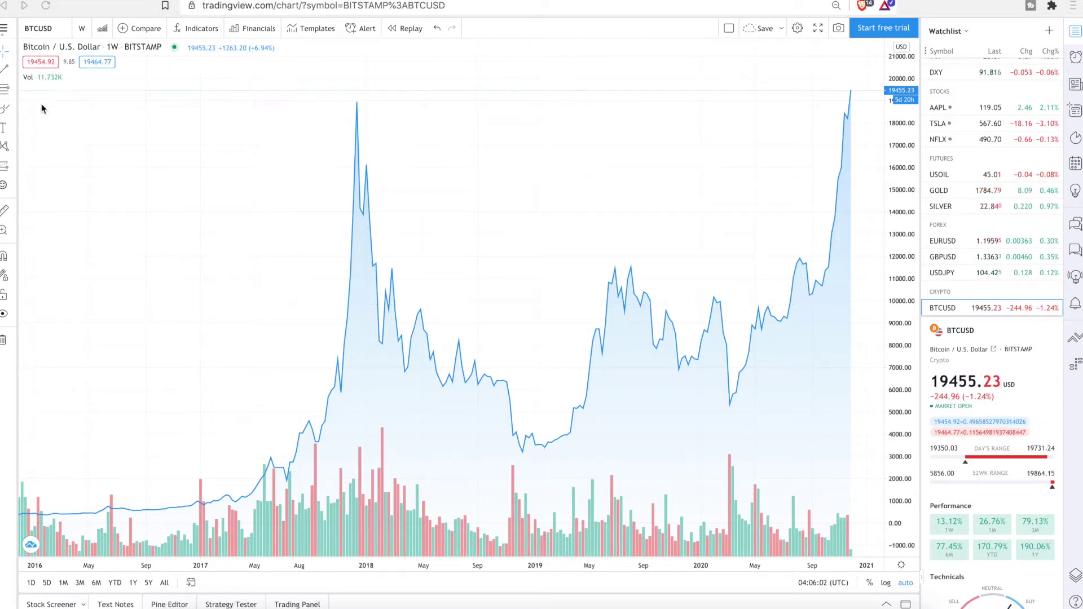
# - Draw a Fib Retracement from the 3164.98 December 2018 low to the 19415.39 November 2020 high
pyautogui.click(11, 95)
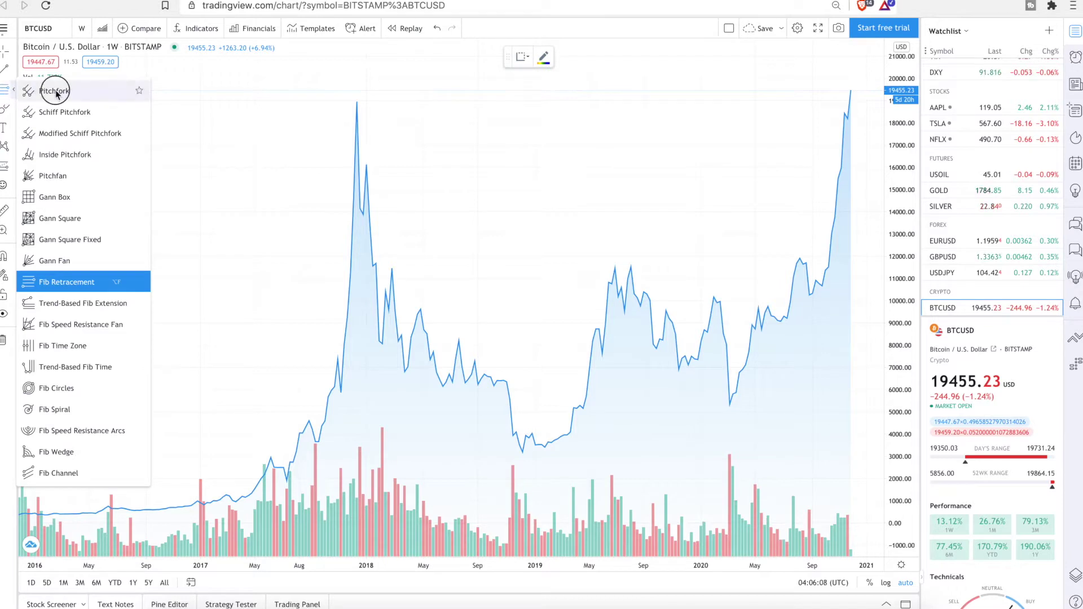
pyautogui.click(48, 90)
pyautogui.click(12, 95)
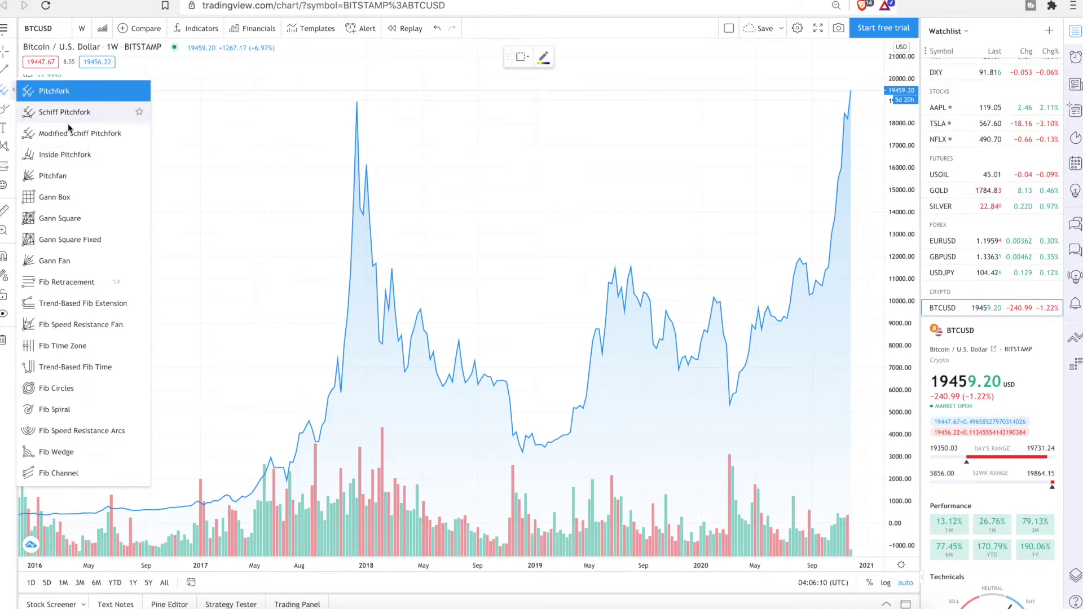
pyautogui.click(67, 282)
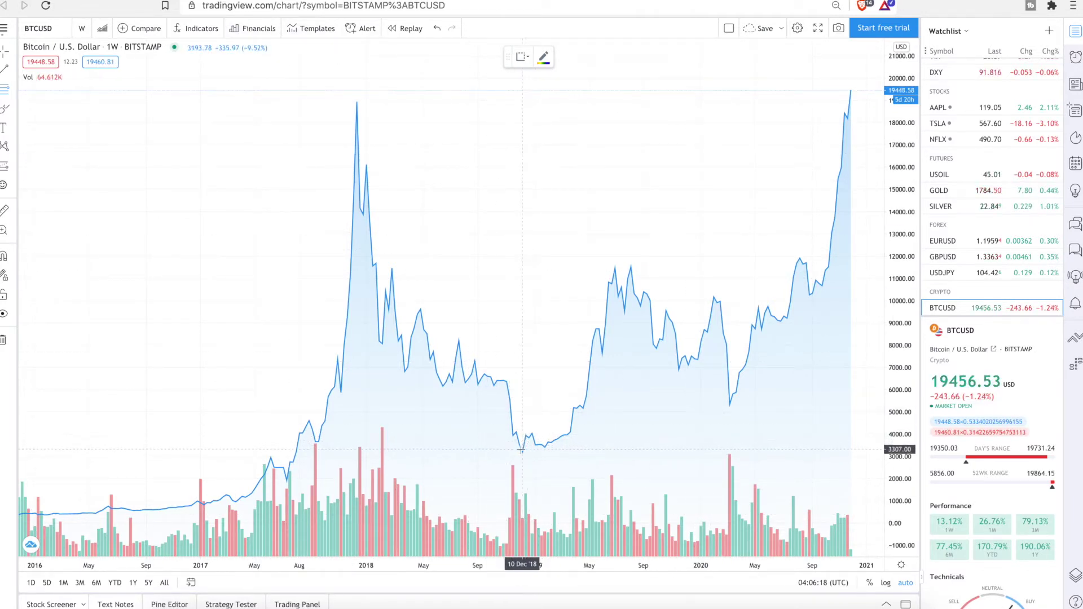
pyautogui.click(522, 452)
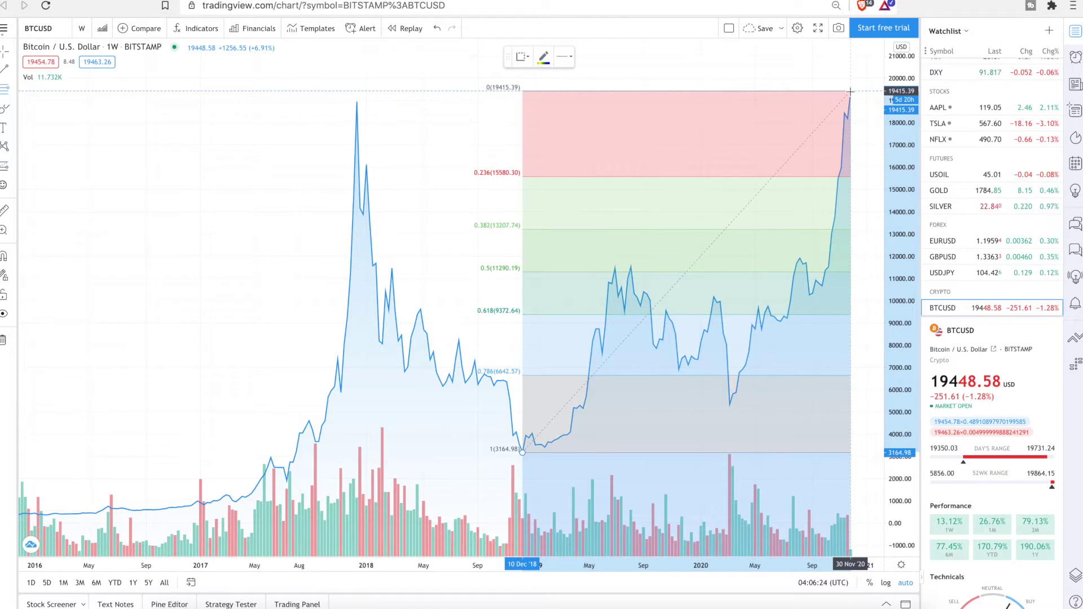
pyautogui.click(850, 91)
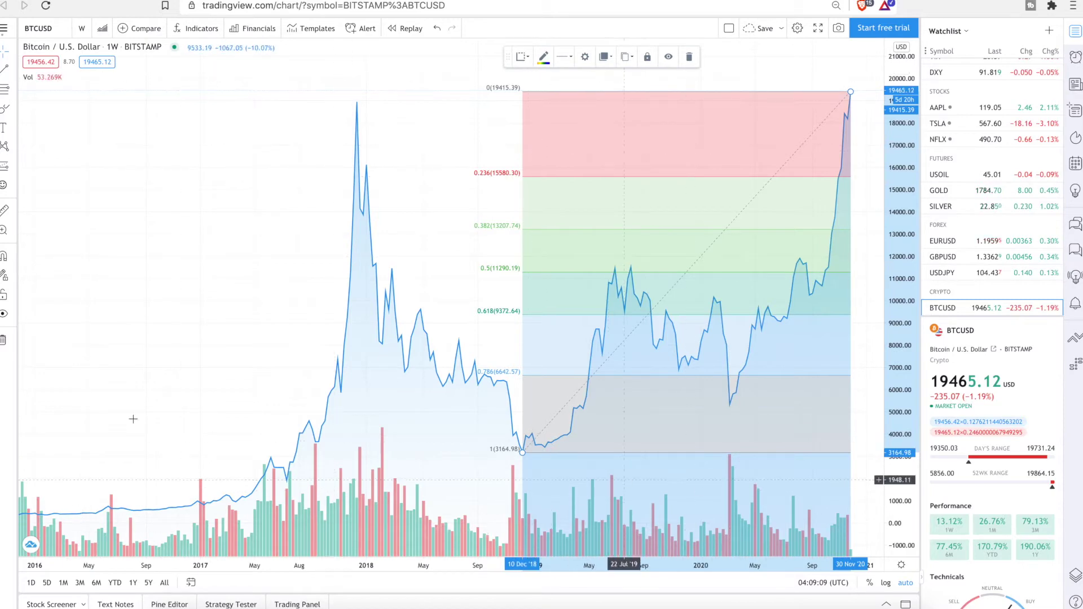
# - Switch to the 1Y daily range and scroll the chart back into the 2017 rally
pyautogui.click(130, 583)
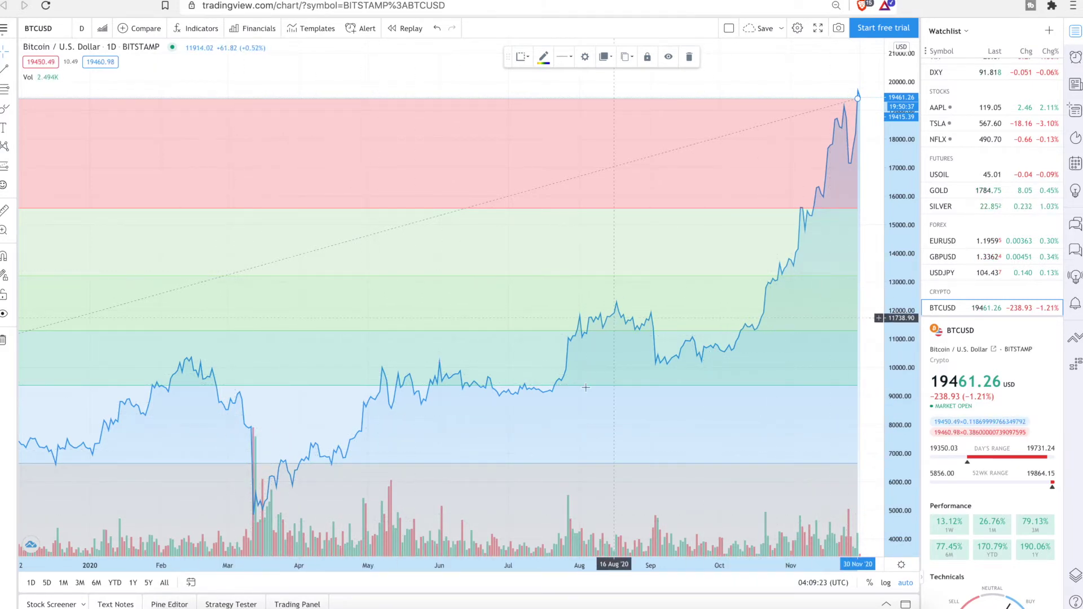
pyautogui.hscroll(-3, 511, 340)
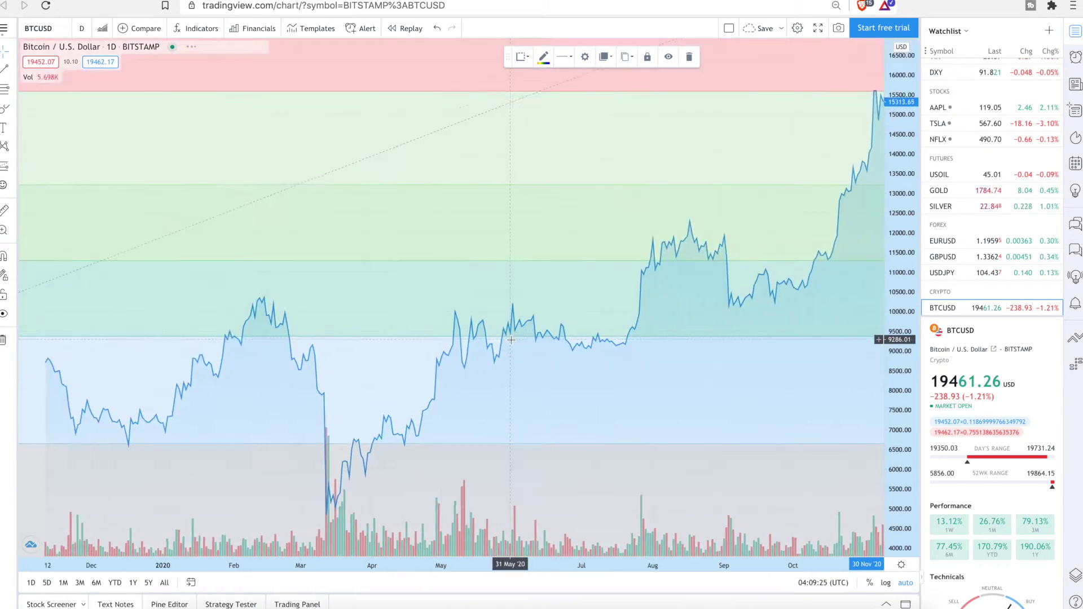
pyautogui.hscroll(-5, 511, 339)
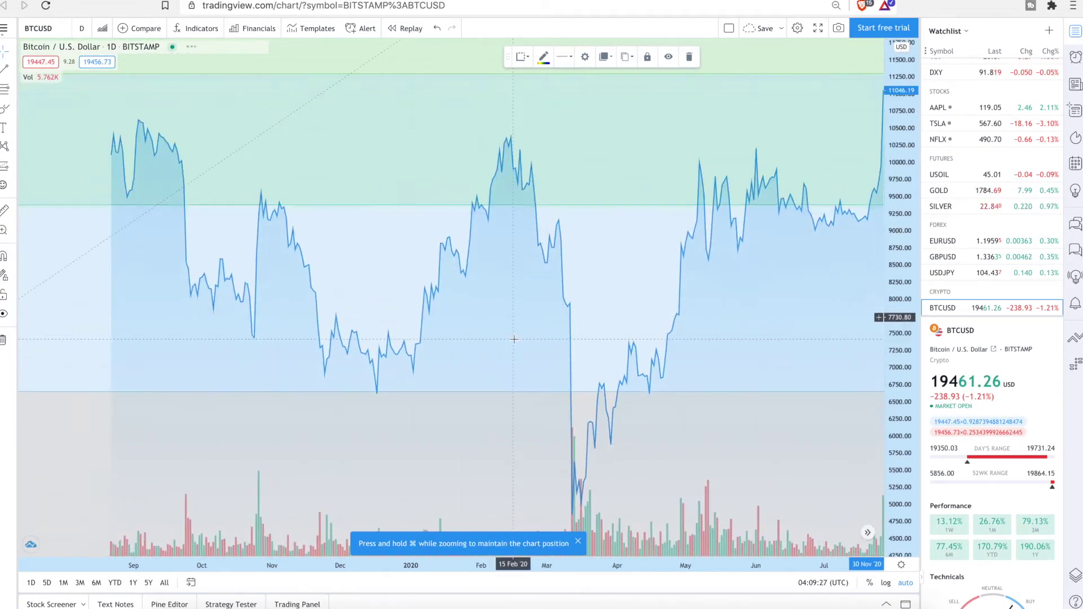
pyautogui.hscroll(-10, 513, 339)
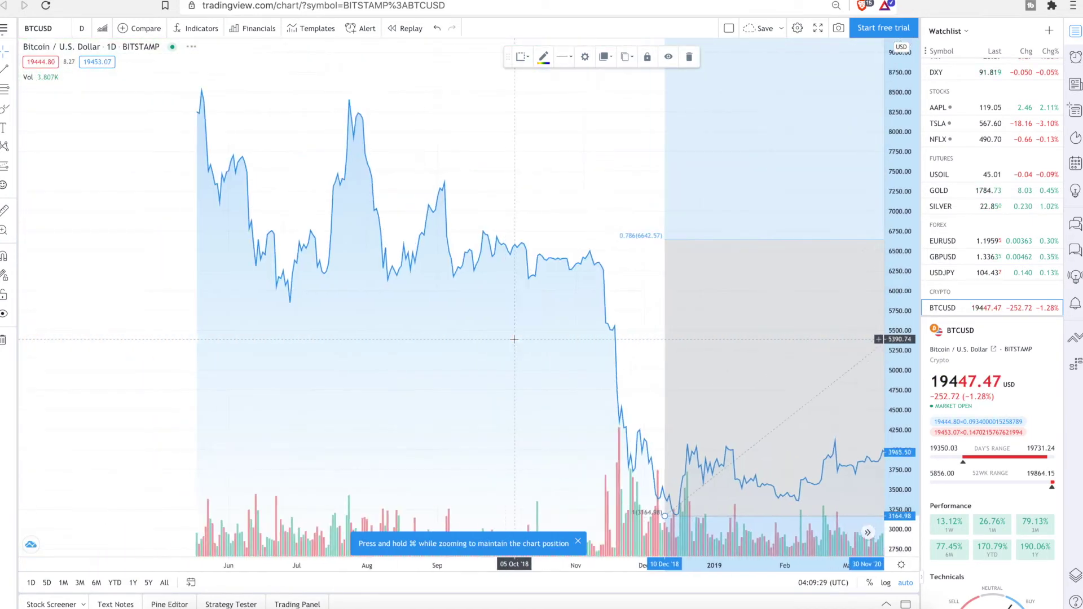
pyautogui.hscroll(-10, 514, 339)
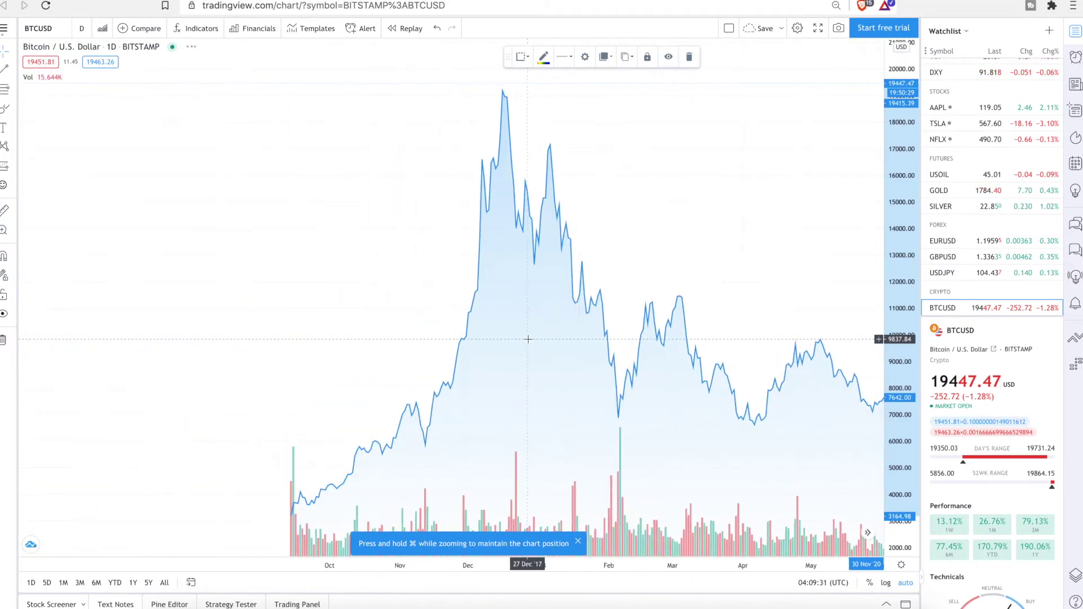
pyautogui.hscroll(-10, 528, 339)
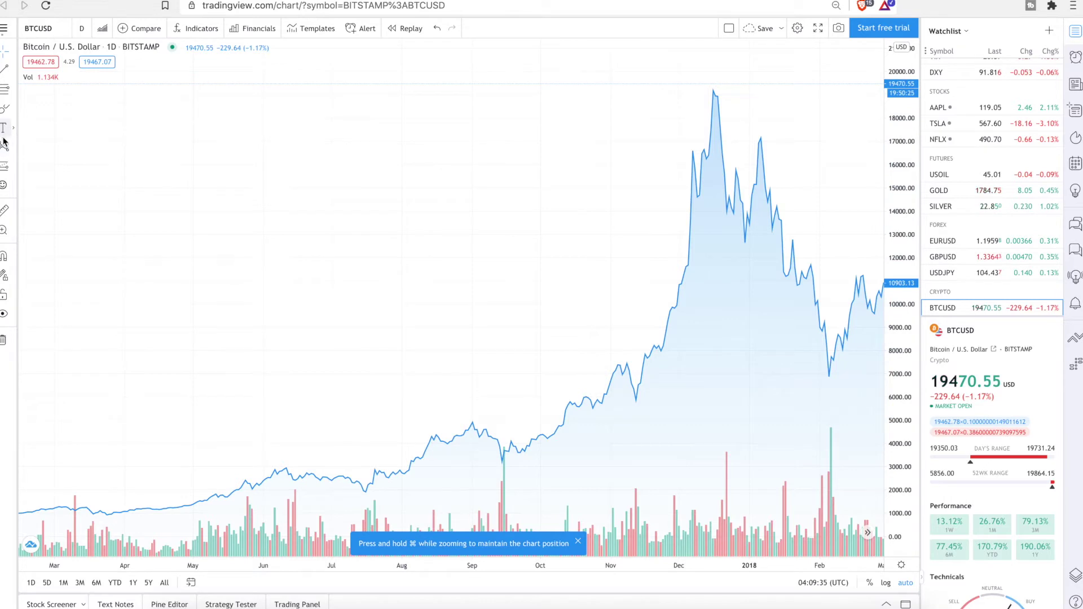
pyautogui.click(3, 90)
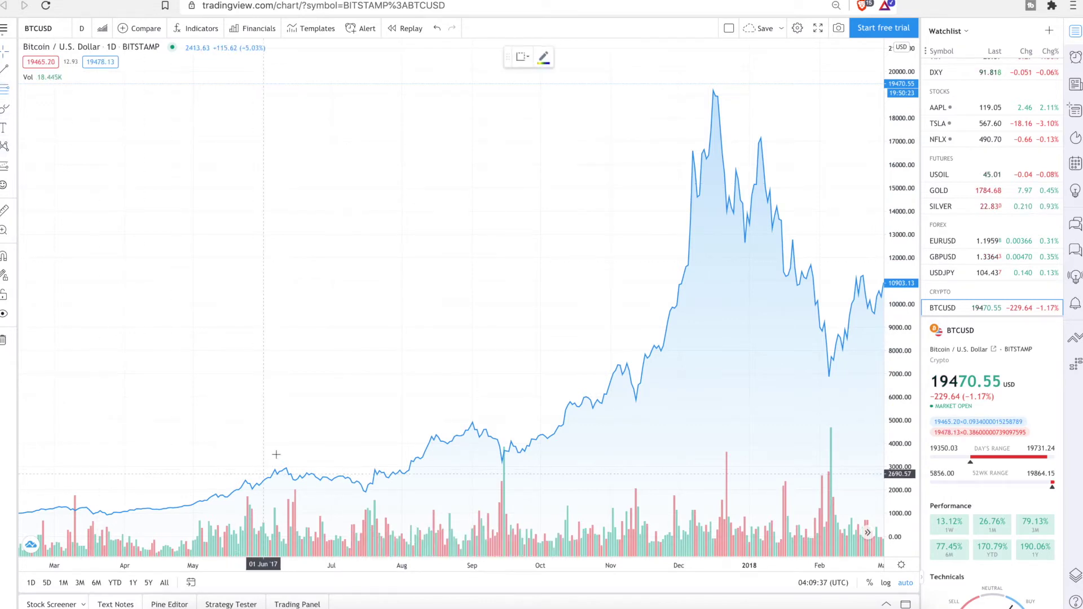
# - Drag a retracement from the 959.21 March 2017 low to the 19155.83 December 2017 peak, then review it
pyautogui.hscroll(-5, 150, 504)
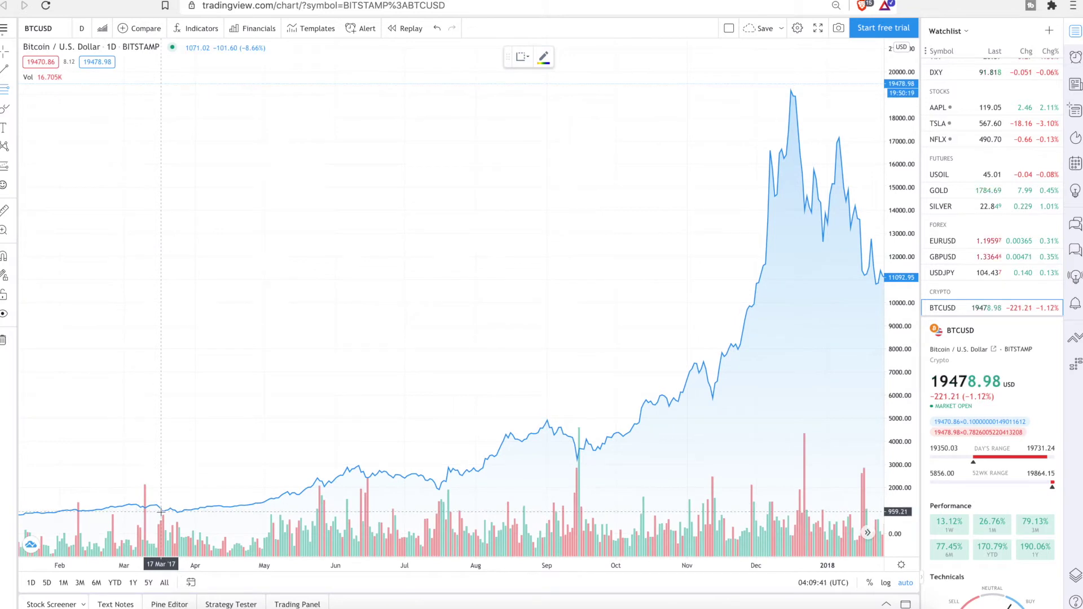
pyautogui.moveTo(161, 510)
pyautogui.mouseDown()
pyautogui.moveTo(840, 237)
pyautogui.moveTo(805, 87)
pyautogui.moveTo(790, 90)
pyautogui.mouseUp()
pyautogui.scroll(-1, 814, 129)
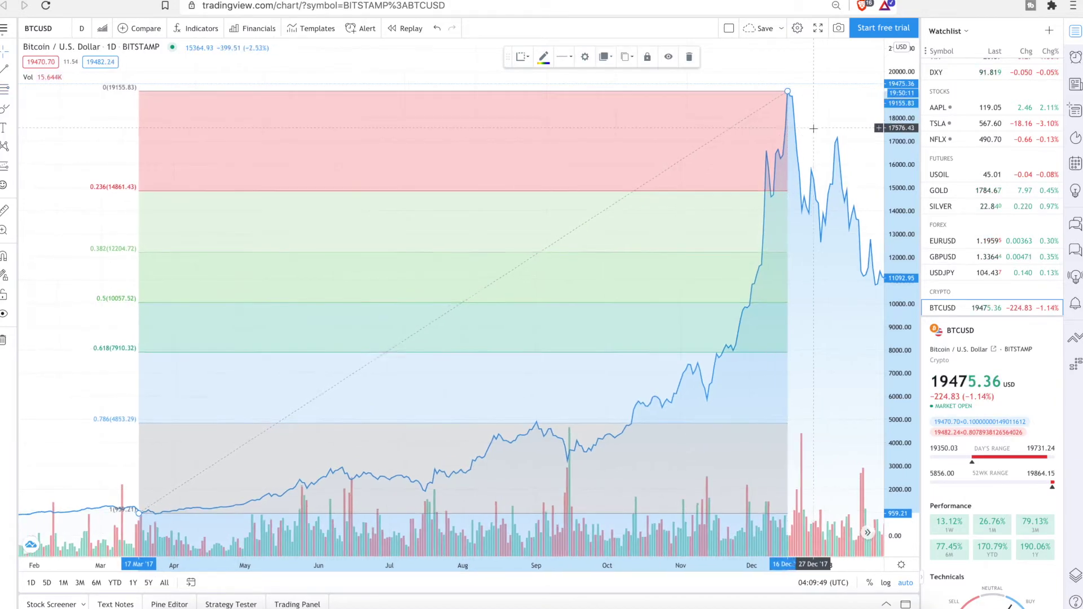
pyautogui.scroll(-3, 813, 129)
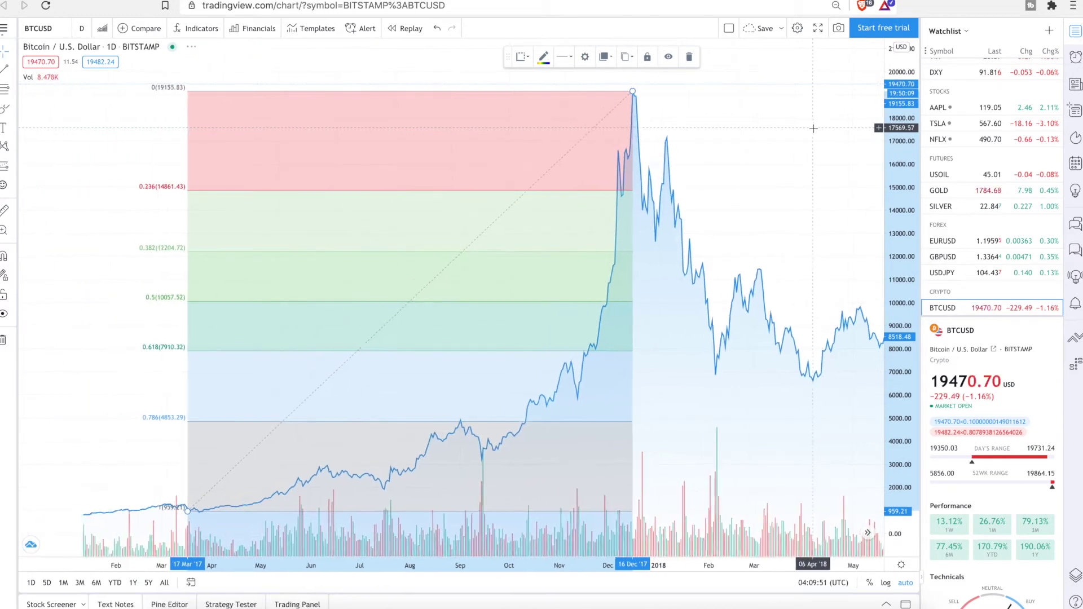
pyautogui.scroll(-3, 814, 129)
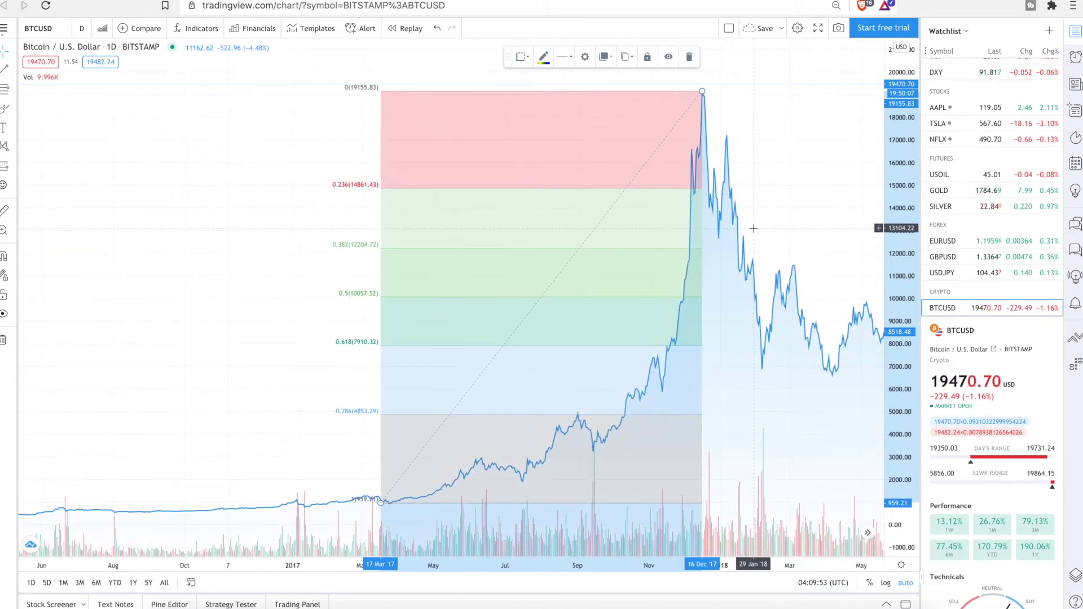
pyautogui.moveTo(754, 229); pyautogui.dragTo(695, 242)
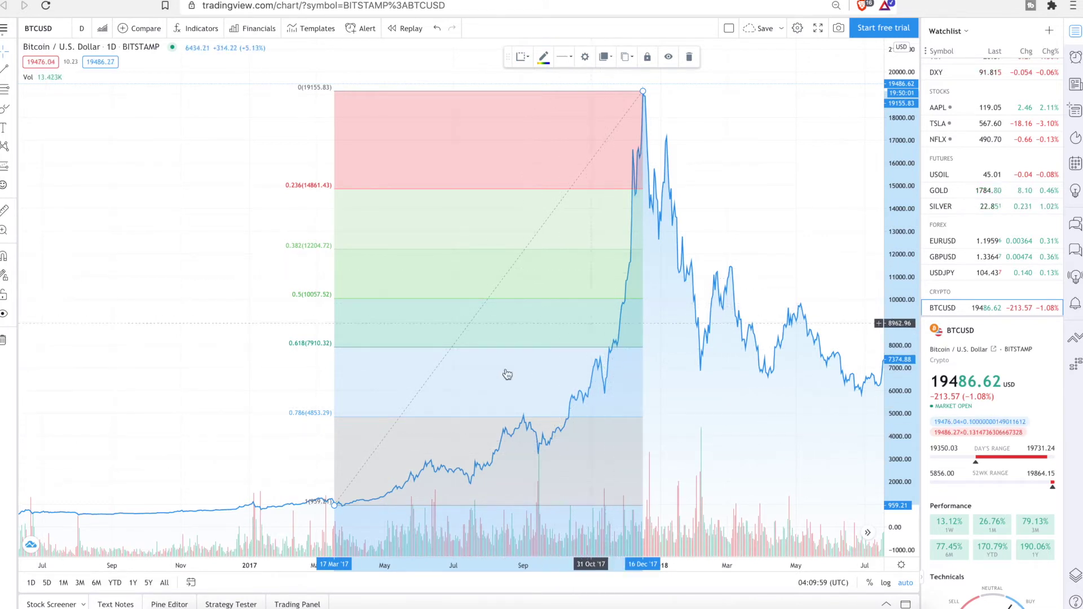
pyautogui.moveTo(689, 372); pyautogui.dragTo(636, 371)
pyautogui.hscroll(5, 636, 371)
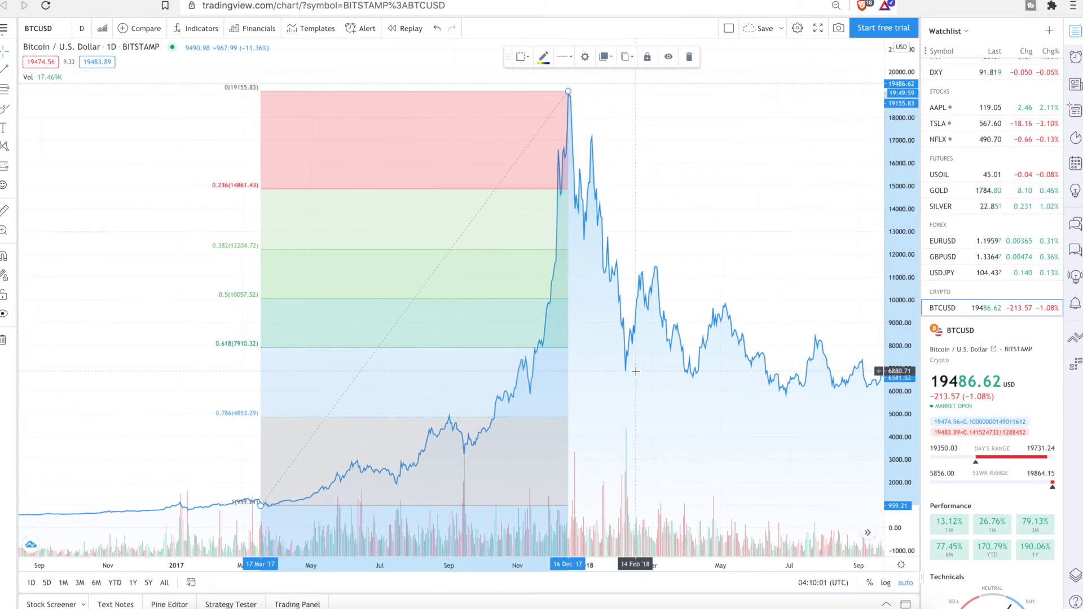
pyautogui.hscroll(1, 485, 361)
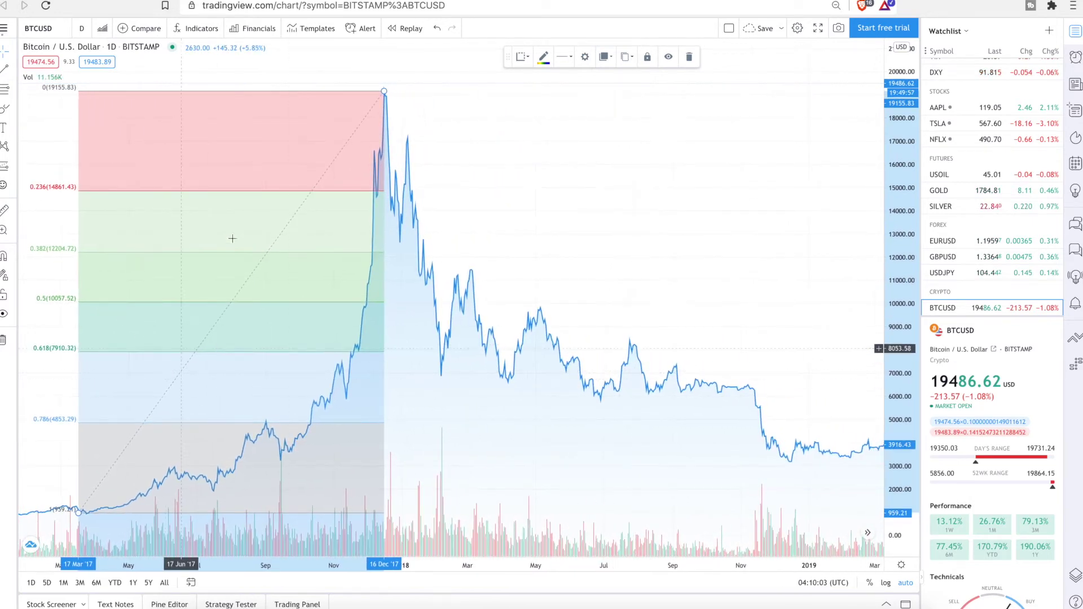
pyautogui.hscroll(3, 451, 330)
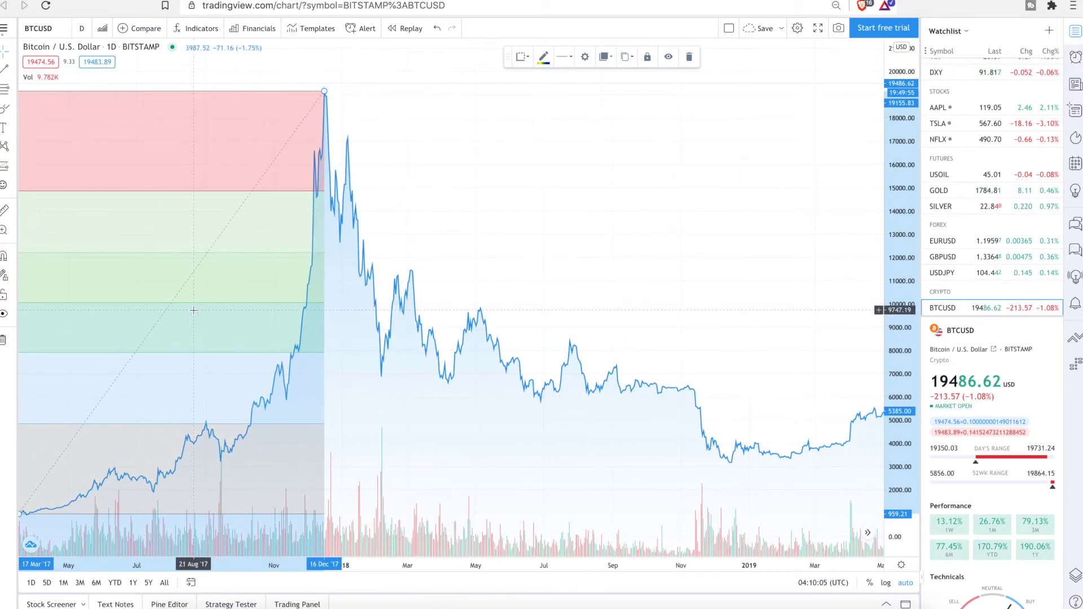
pyautogui.hscroll(-3, 247, 314)
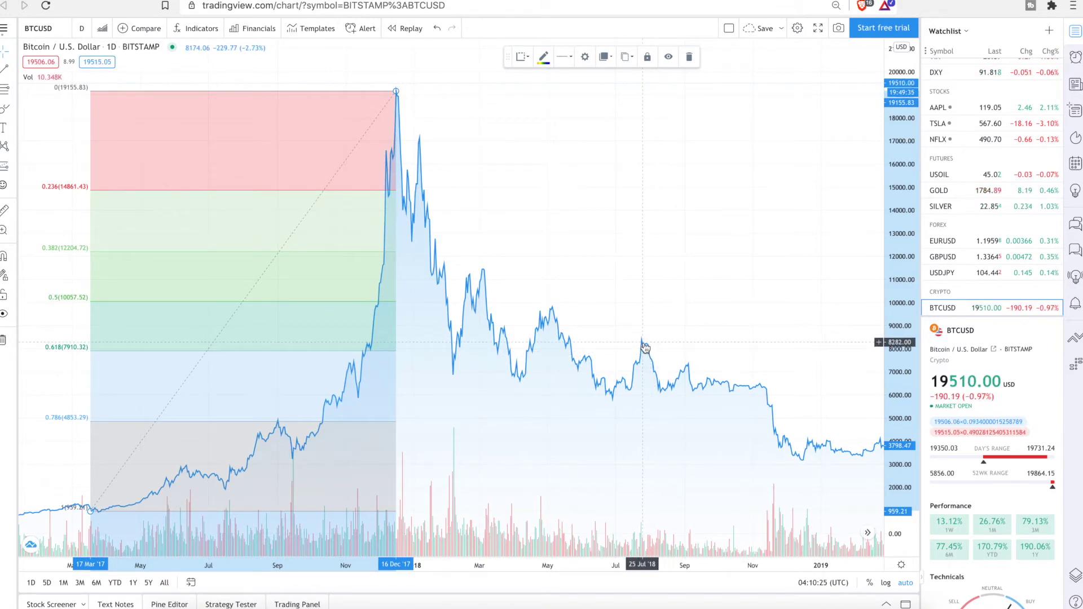
# - Scroll the chart forward past 2019 until the late-2020 bars near 19,500 show
pyautogui.hscroll(8, 645, 347)
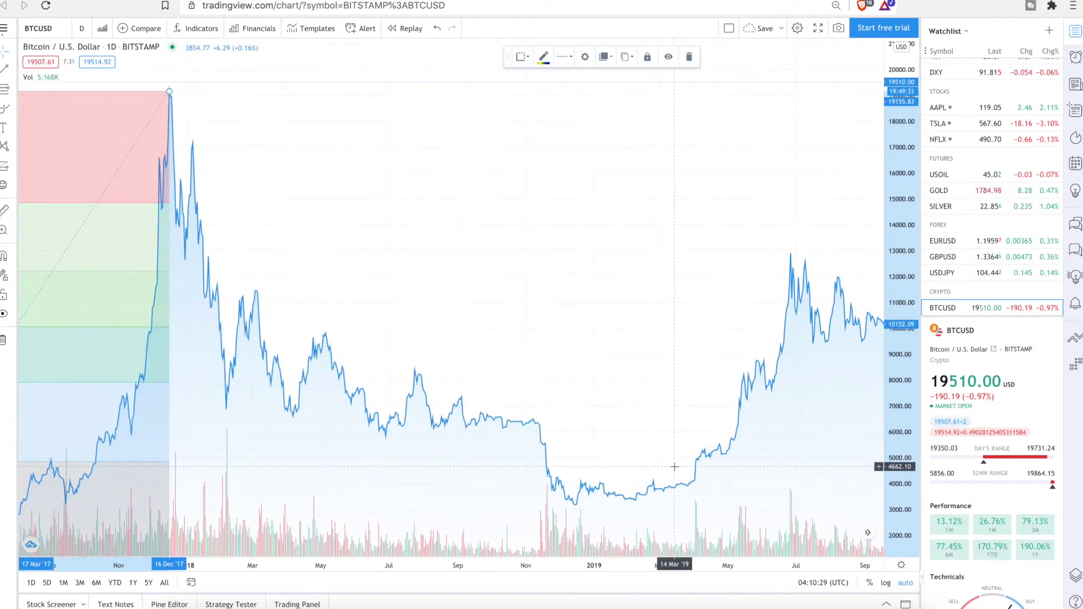
pyautogui.hscroll(3, 661, 333)
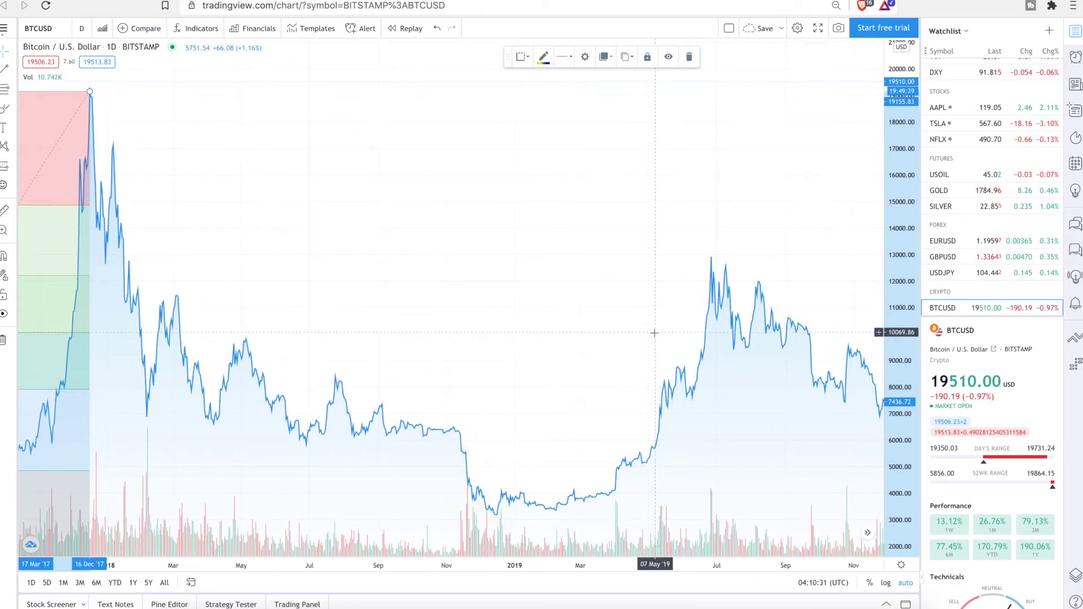
pyautogui.hscroll(-10, 654, 333)
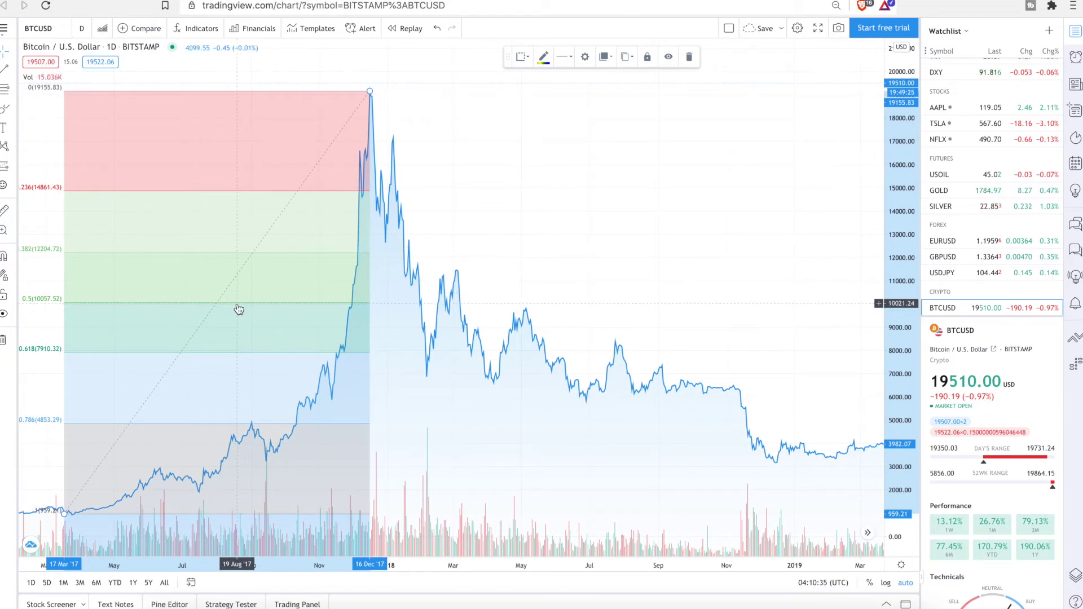
pyautogui.hscroll(9, 238, 309)
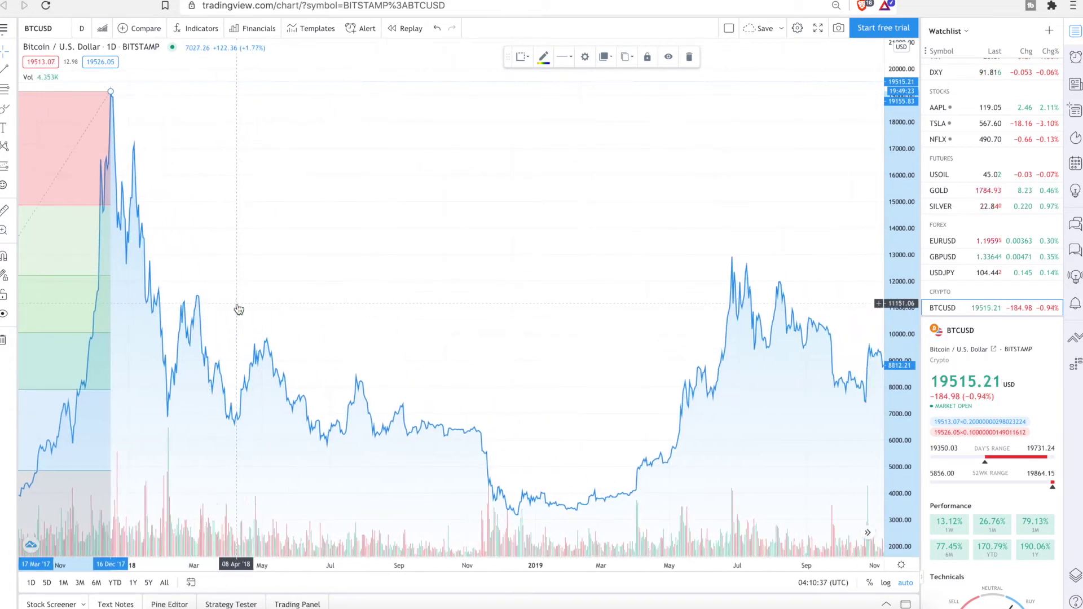
pyautogui.hscroll(1, 239, 309)
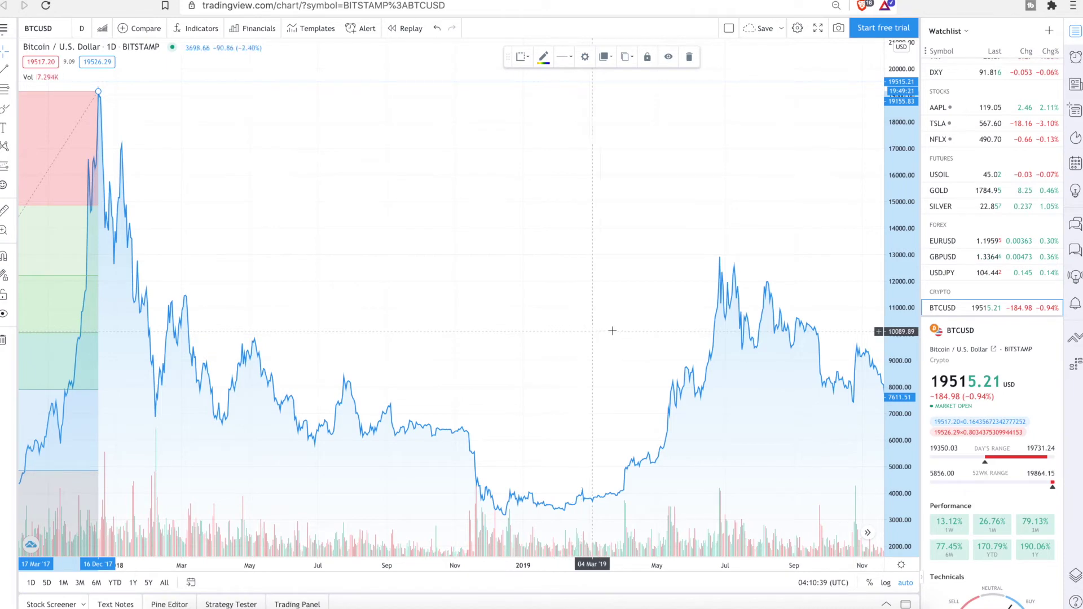
pyautogui.hscroll(6, 657, 328)
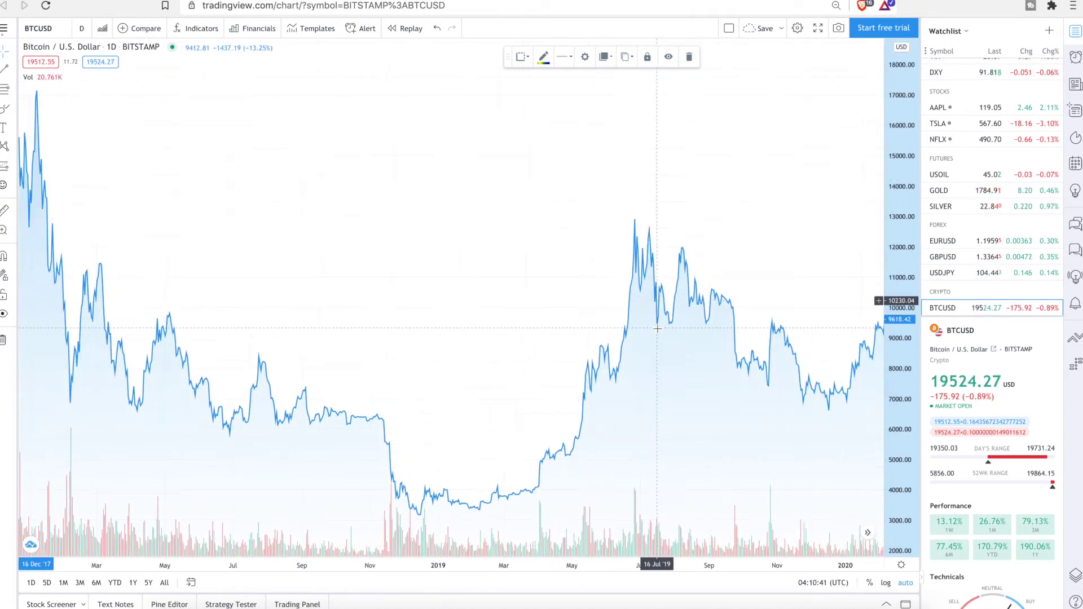
pyautogui.hscroll(-5, 562, 247)
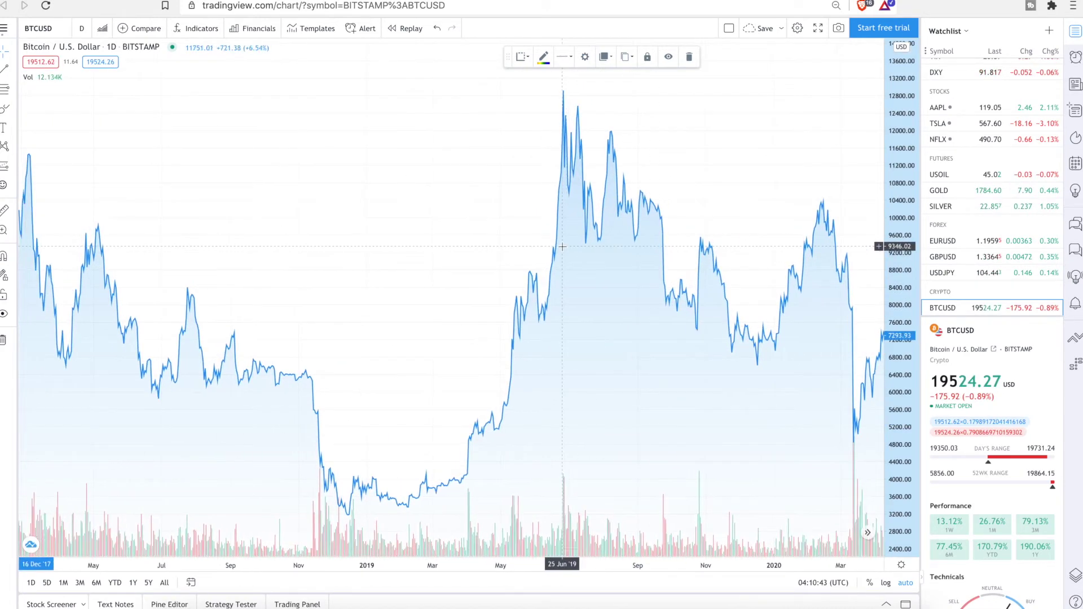
pyautogui.scroll(-2, 563, 244)
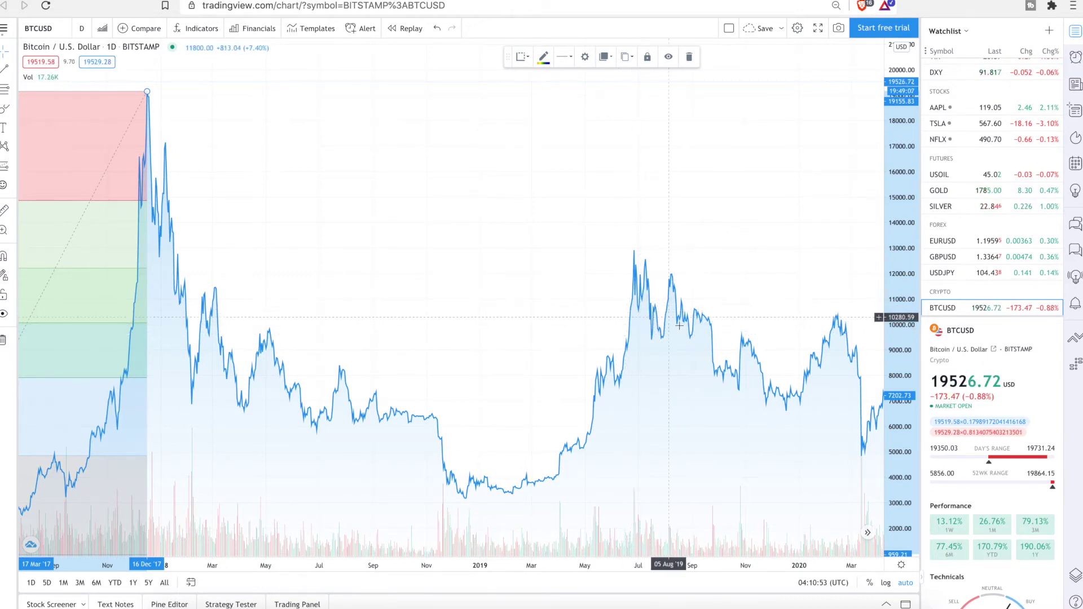
pyautogui.hscroll(3, 694, 324)
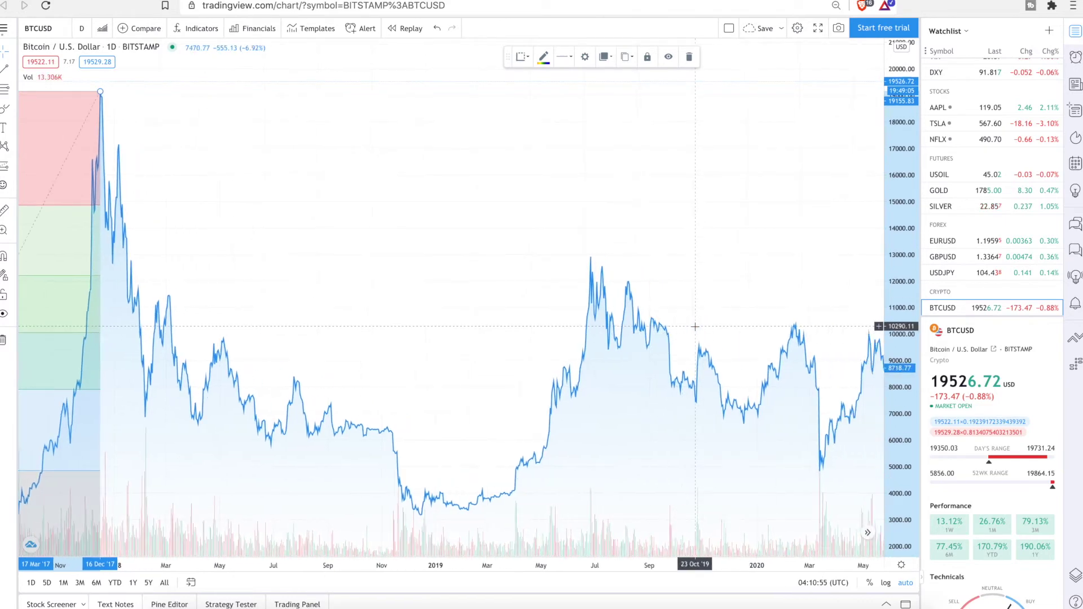
pyautogui.hscroll(6, 695, 326)
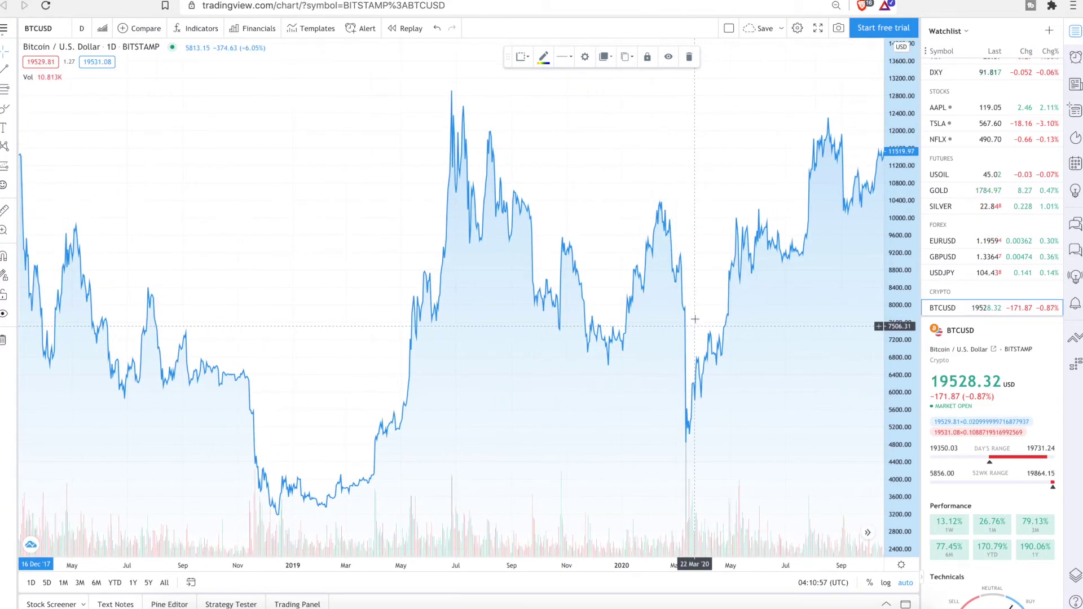
pyautogui.hscroll(4, 710, 290)
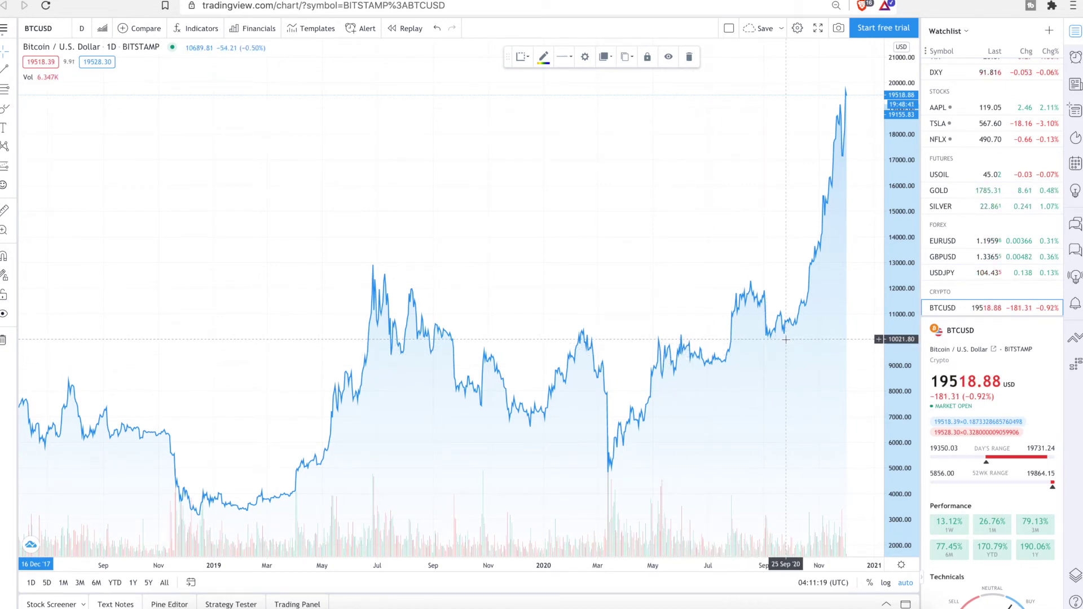
# - Scroll back to the March–December 2017 retracement and delete it
pyautogui.hscroll(5, 786, 339)
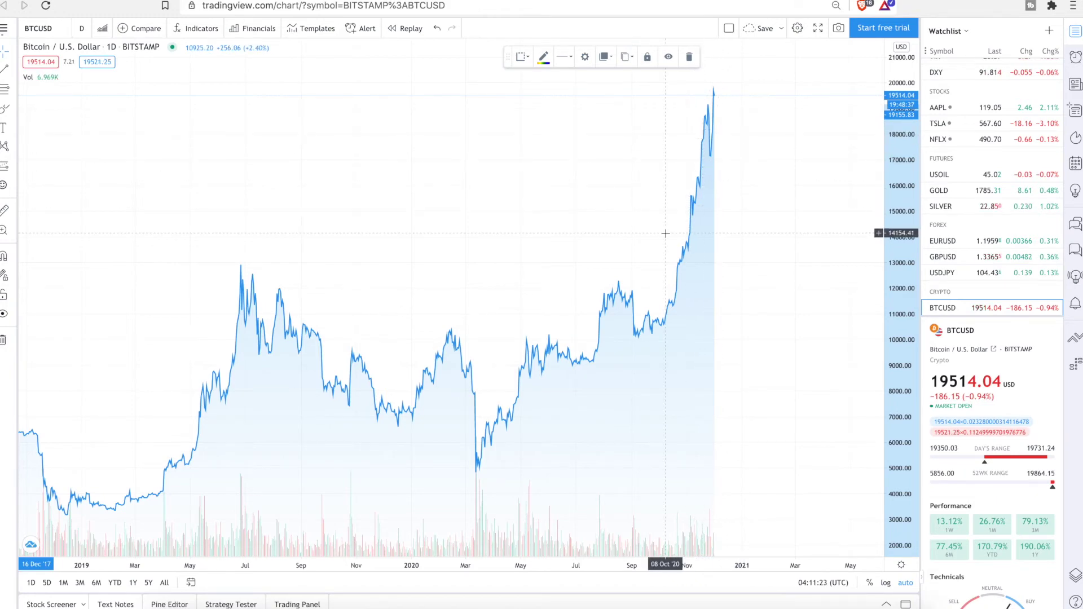
pyautogui.hscroll(-20, 666, 233)
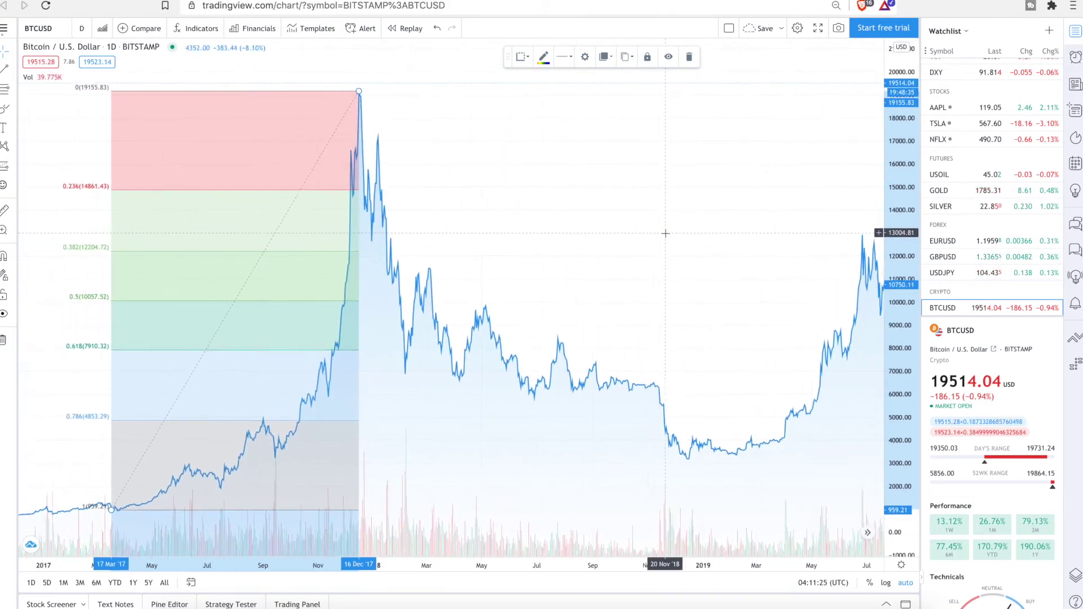
pyautogui.hscroll(-3, 666, 233)
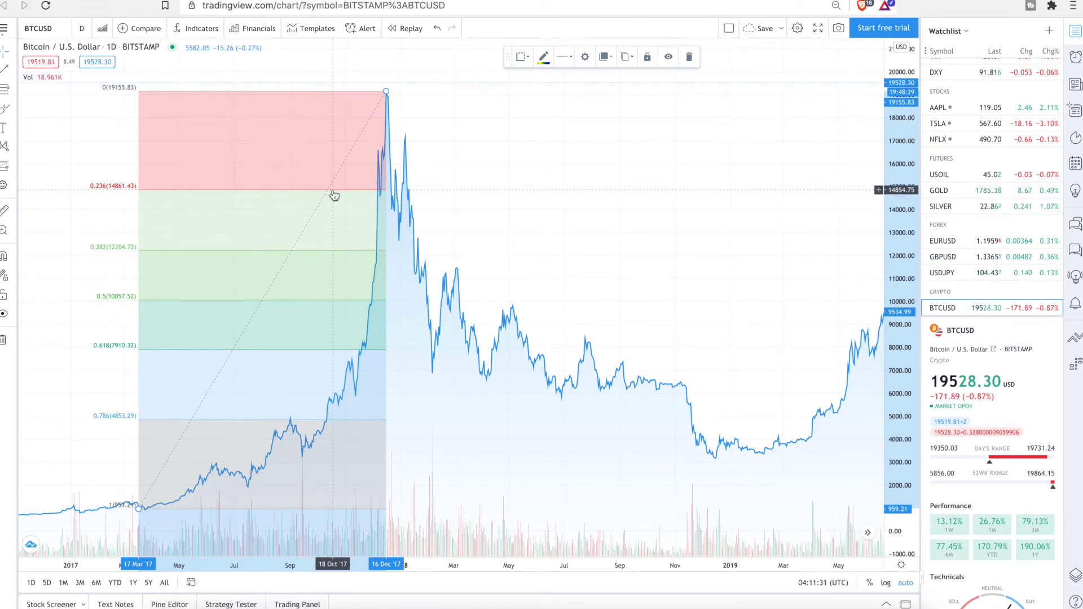
pyautogui.hscroll(3, 334, 195)
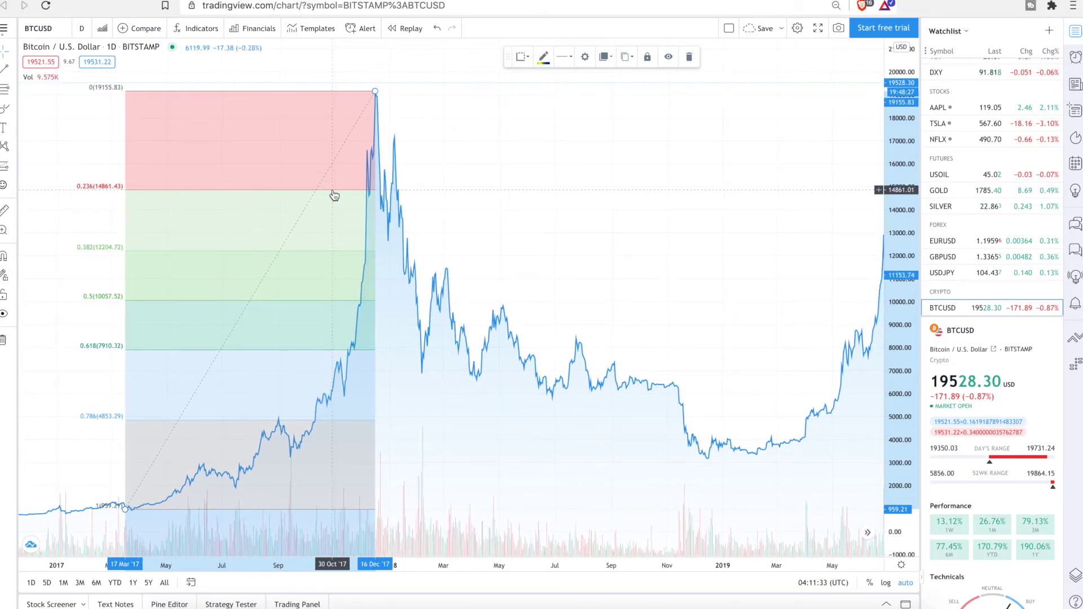
pyautogui.hscroll(1, 334, 237)
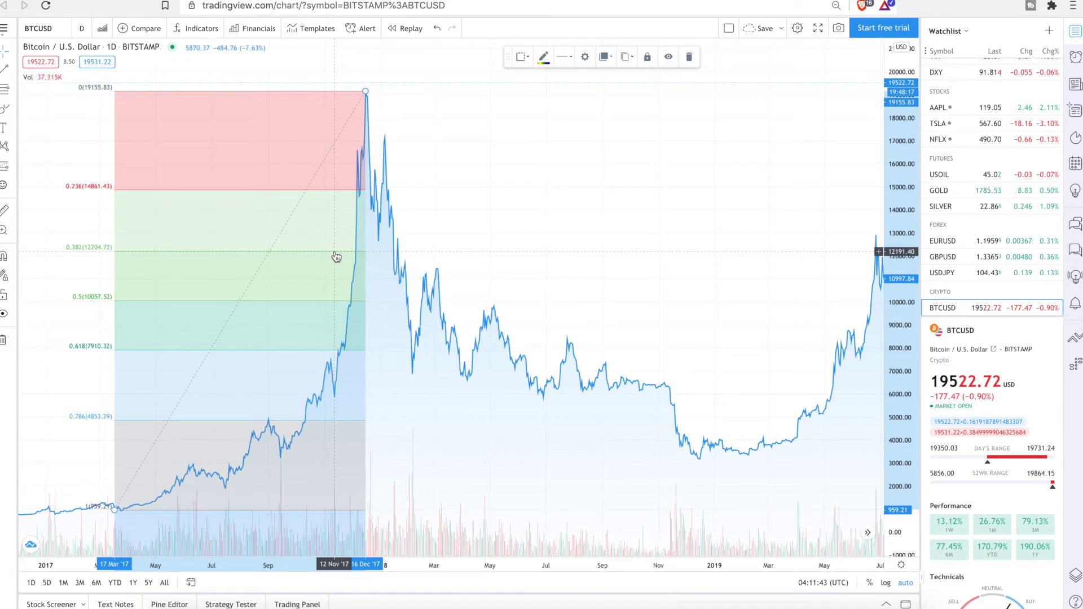
pyautogui.hscroll(10, 336, 257)
pyautogui.hscroll(15, 336, 257)
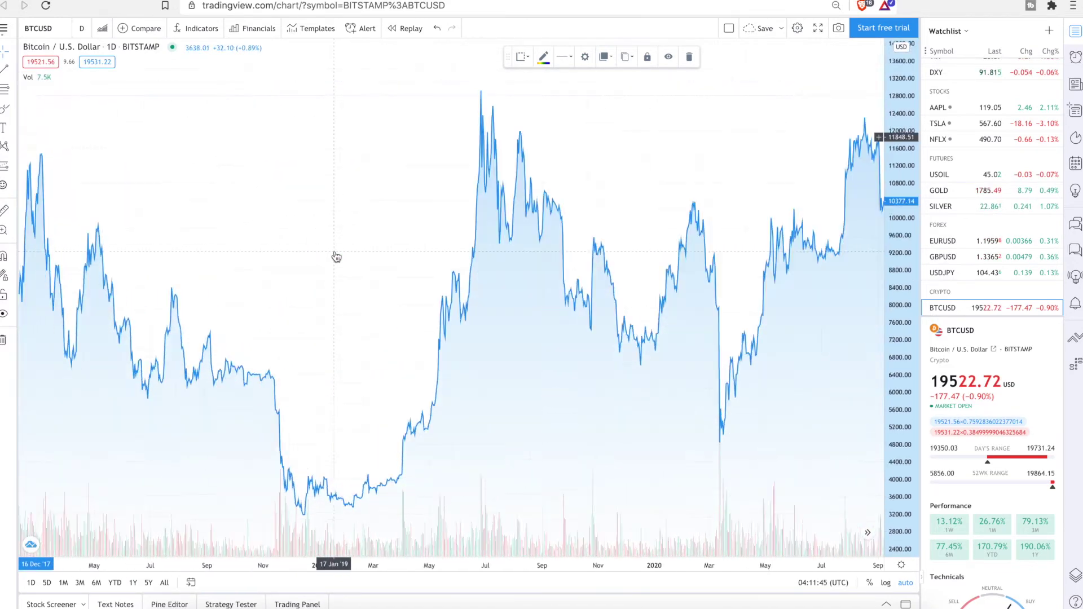
pyautogui.hscroll(1, 336, 257)
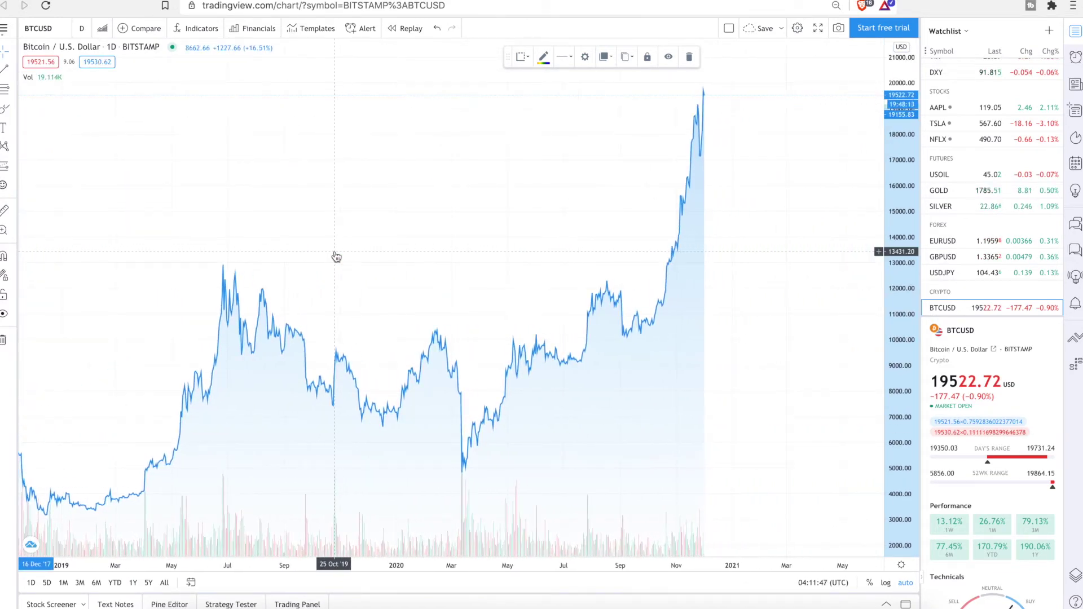
pyautogui.hscroll(7, 336, 257)
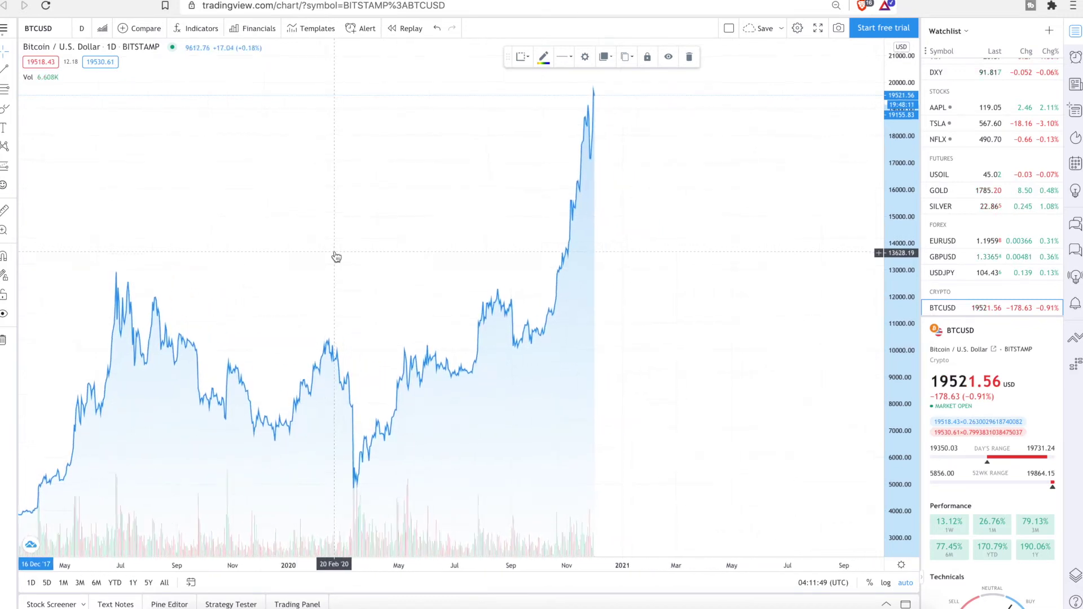
pyautogui.hscroll(2, 336, 257)
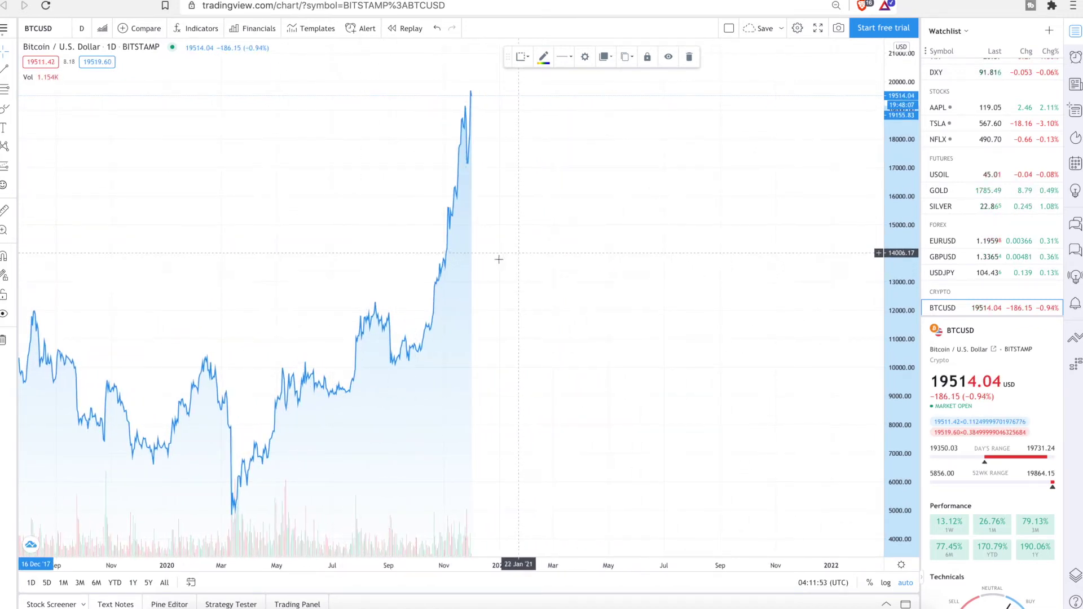
pyautogui.hscroll(-5, 441, 283)
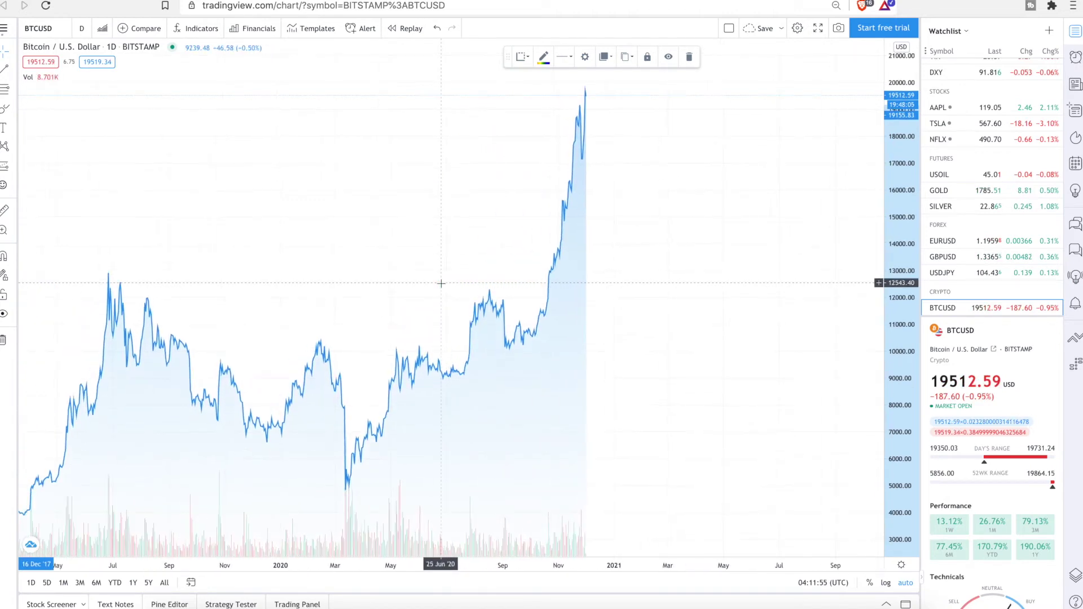
pyautogui.hscroll(-5, 441, 283)
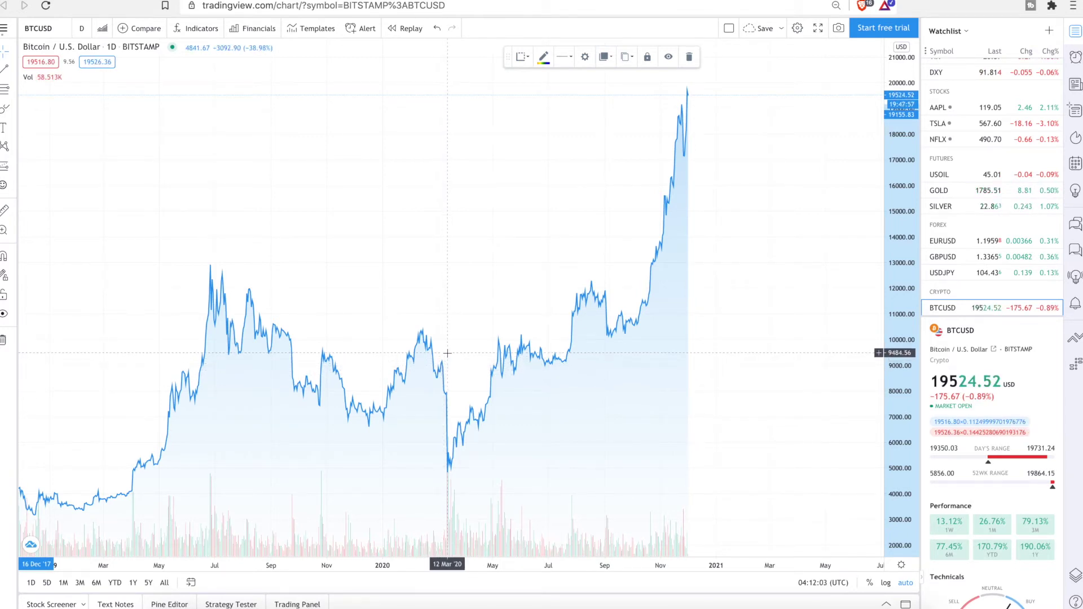
pyautogui.hscroll(-15, 445, 357)
pyautogui.hscroll(-17, 485, 348)
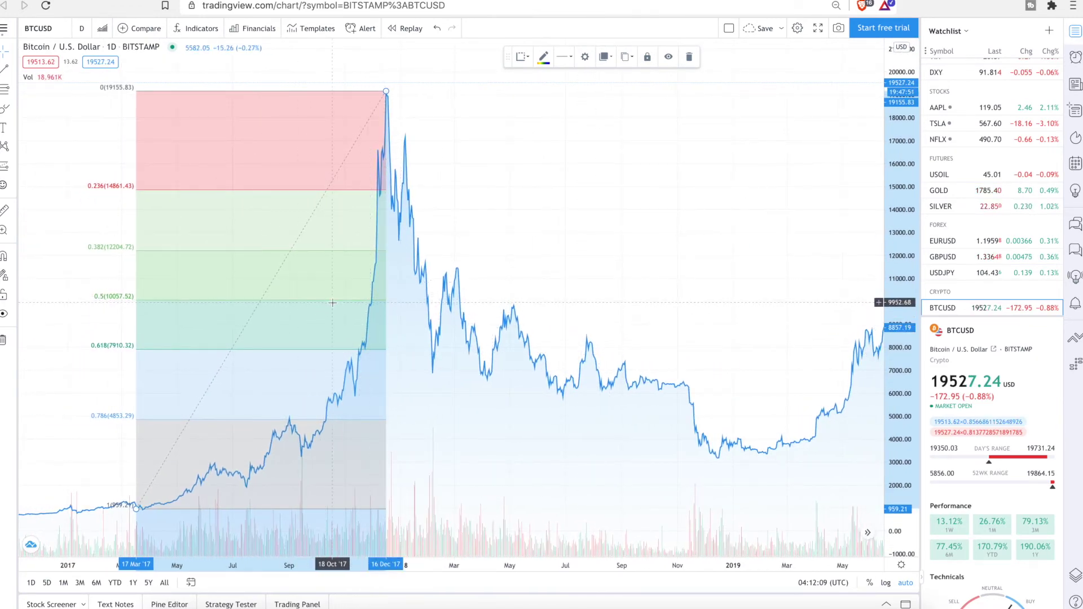
pyautogui.press('Delete')
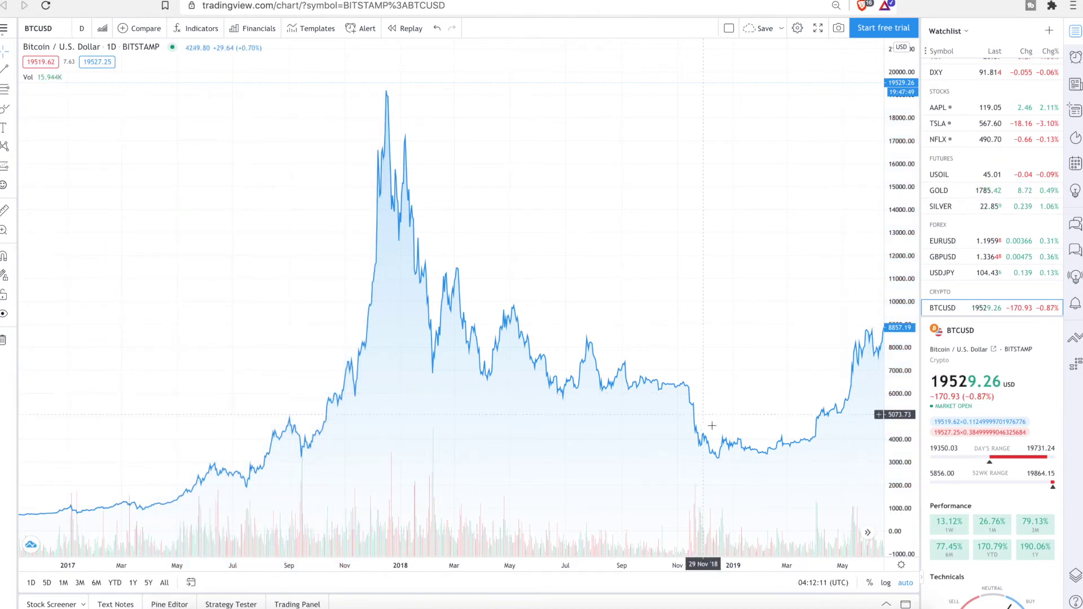
pyautogui.moveTo(712, 426); pyautogui.dragTo(585, 467)
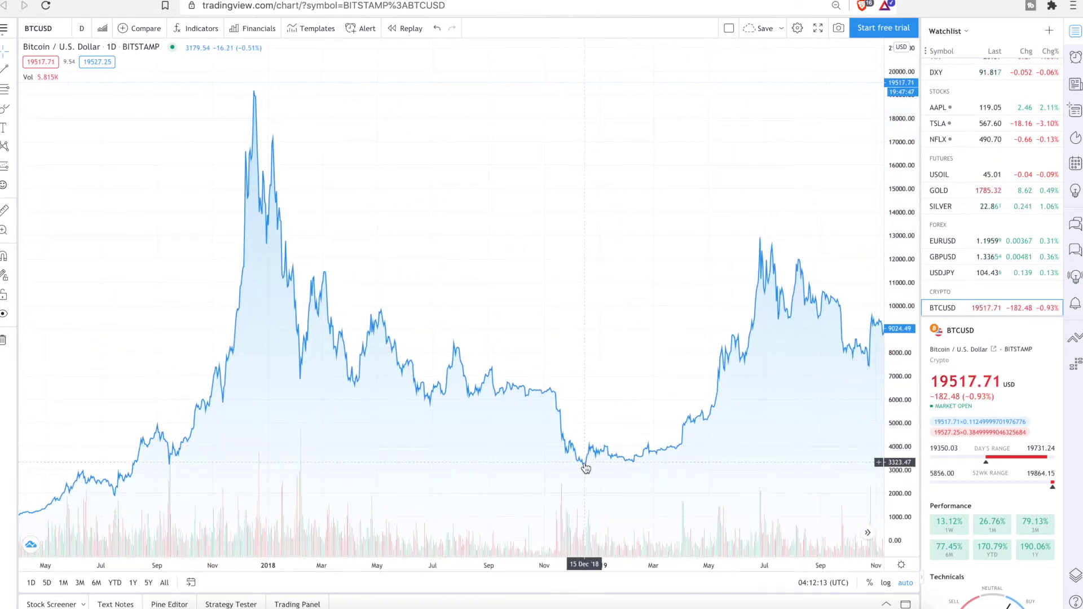
pyautogui.scroll(-5, 586, 469)
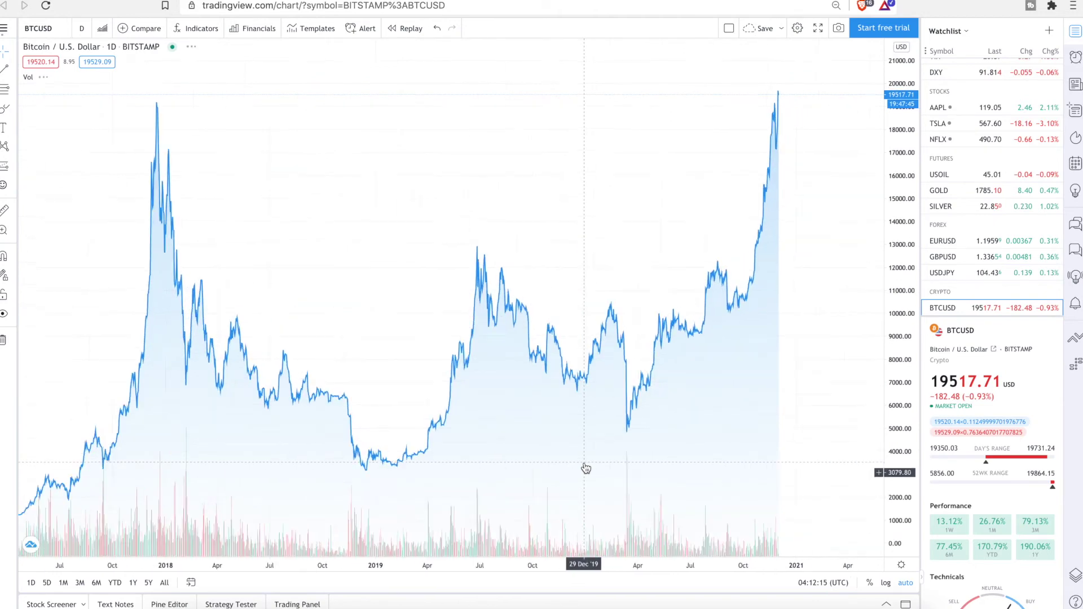
pyautogui.scroll(-5, 586, 468)
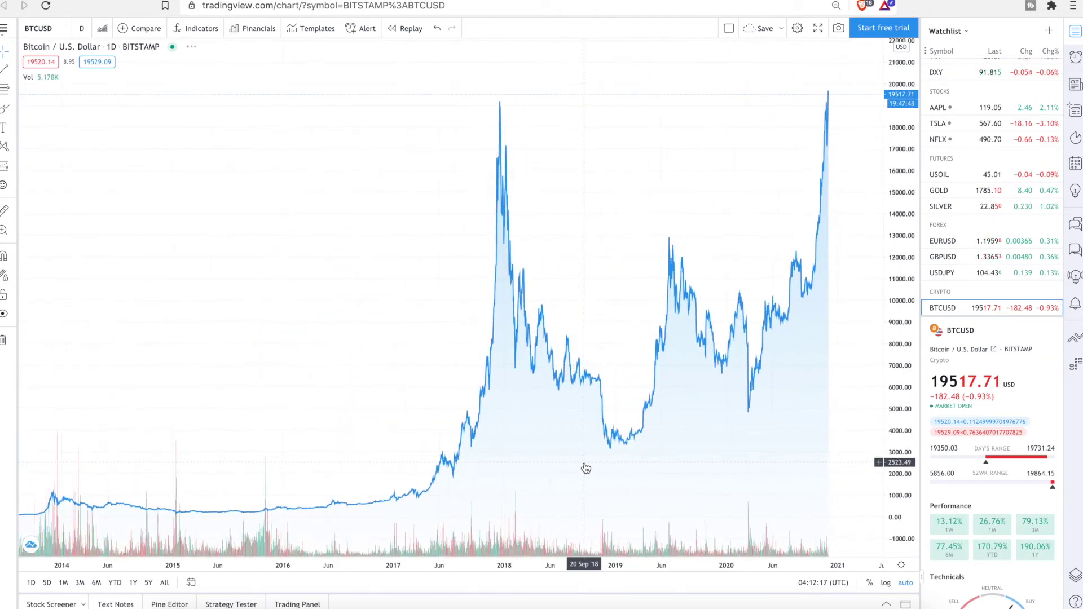
pyautogui.scroll(5, 586, 466)
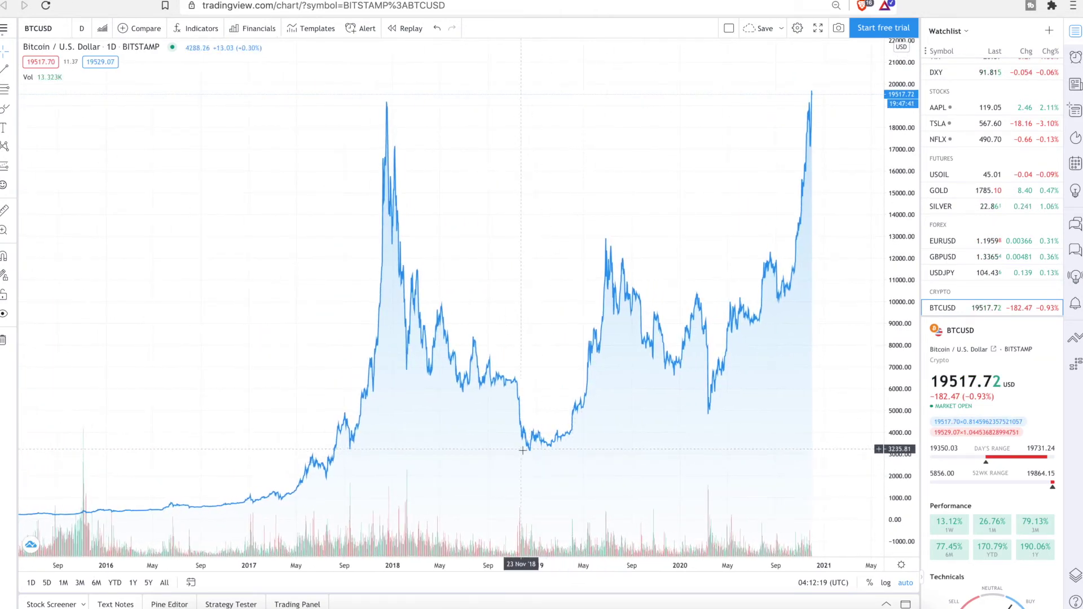
pyautogui.click(532, 449)
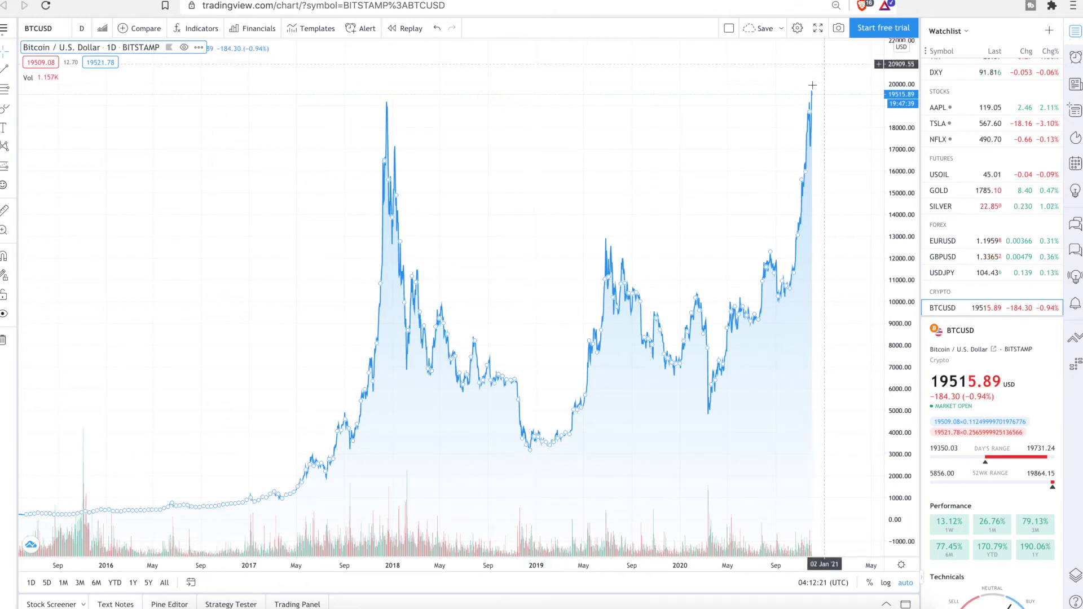
pyautogui.click(2, 171)
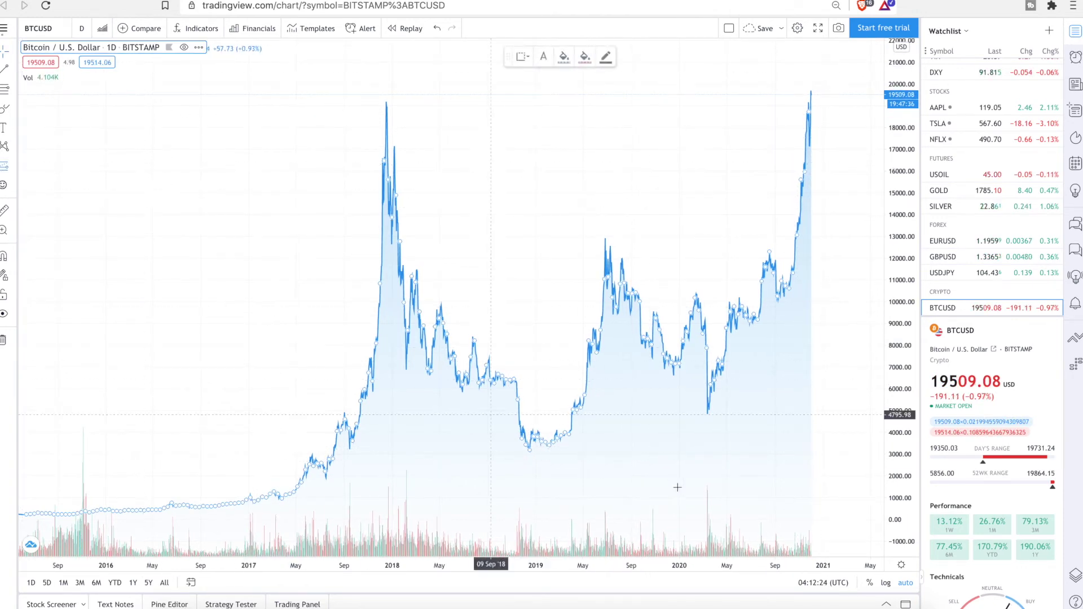
pyautogui.click(529, 447)
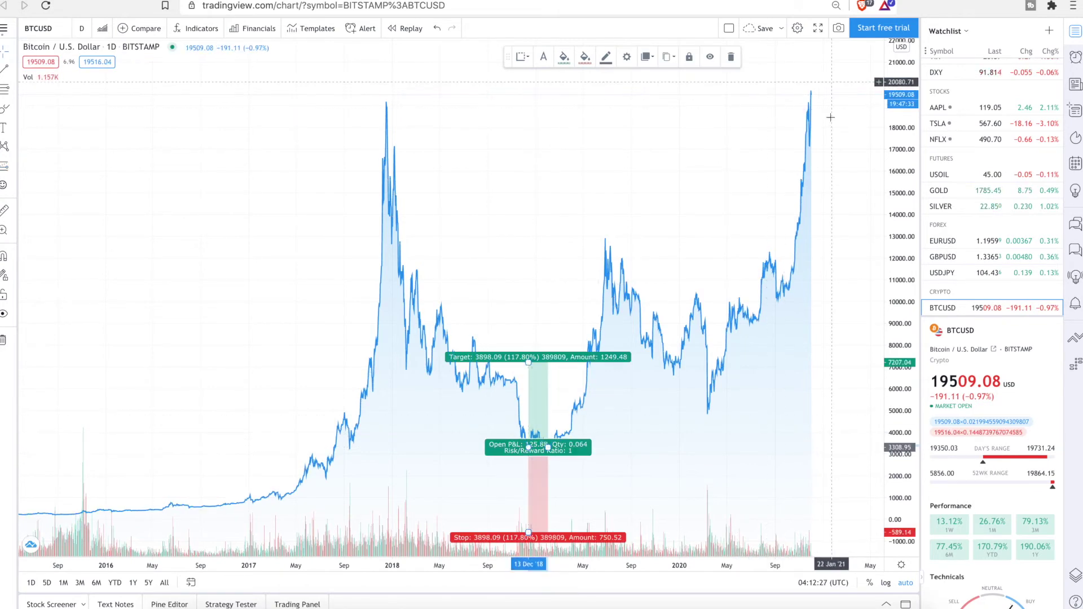
pyautogui.click(10, 168)
pyautogui.click(11, 171)
pyautogui.press('Delete')
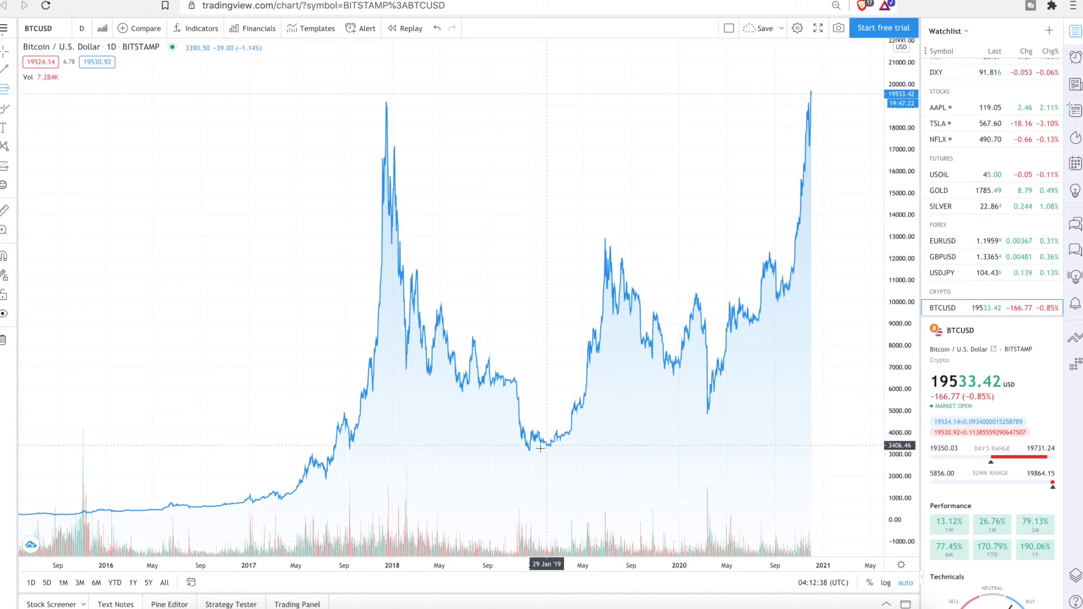
# - Draw a retracement from the 3284.57 December 2018 low to the 19617.53 November 2020 high
pyautogui.click(530, 448)
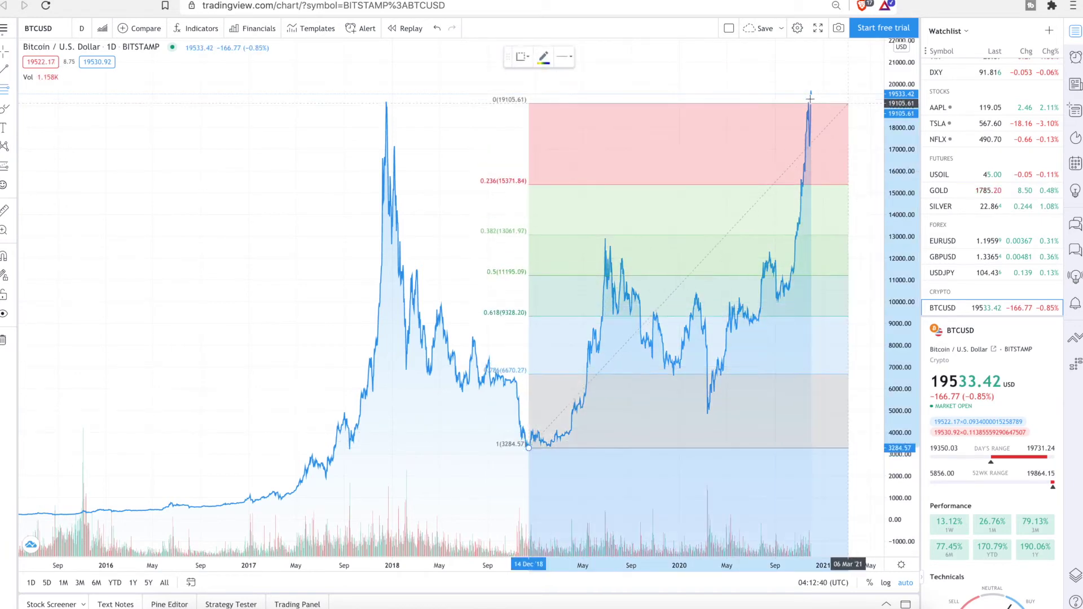
pyautogui.click(809, 93)
pyautogui.click(809, 92)
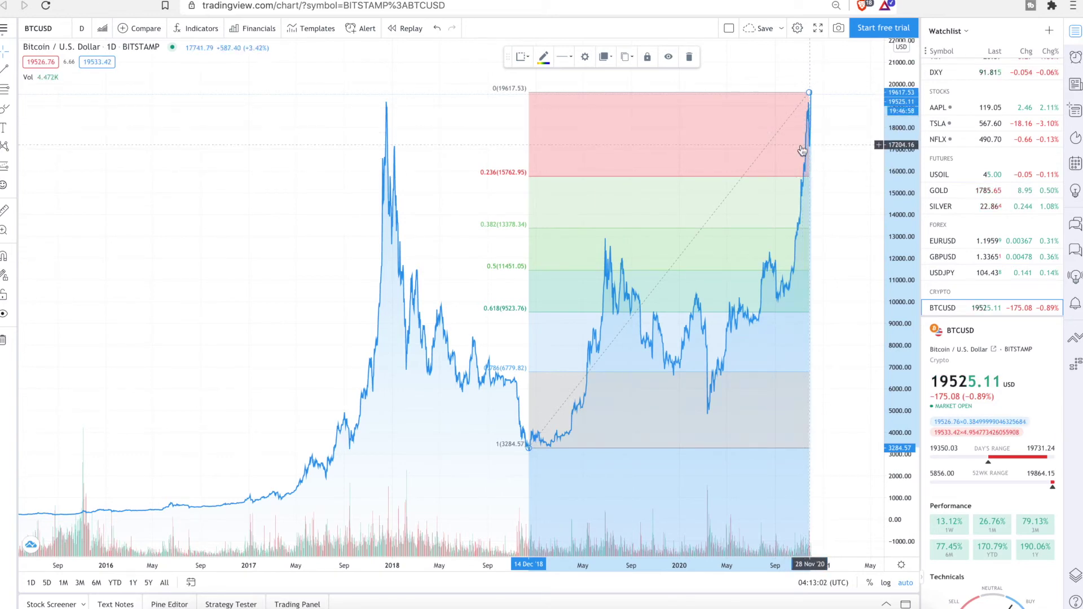
# - Zoom the time axis and pan to show late 2018 through mid-2020
pyautogui.scroll(3, 804, 153)
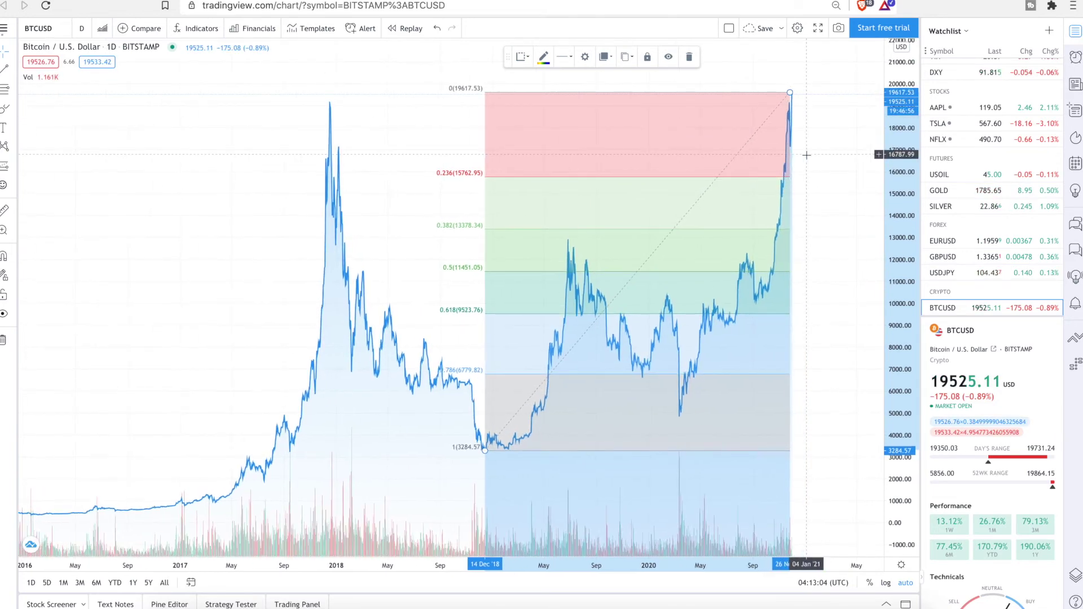
pyautogui.scroll(4, 807, 155)
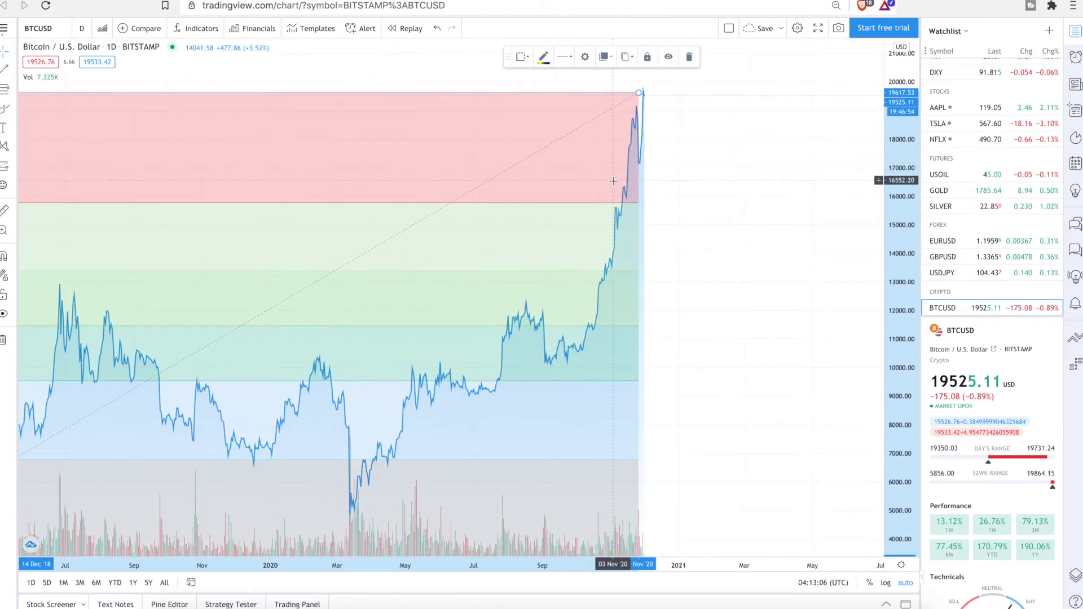
pyautogui.scroll(1, 615, 158)
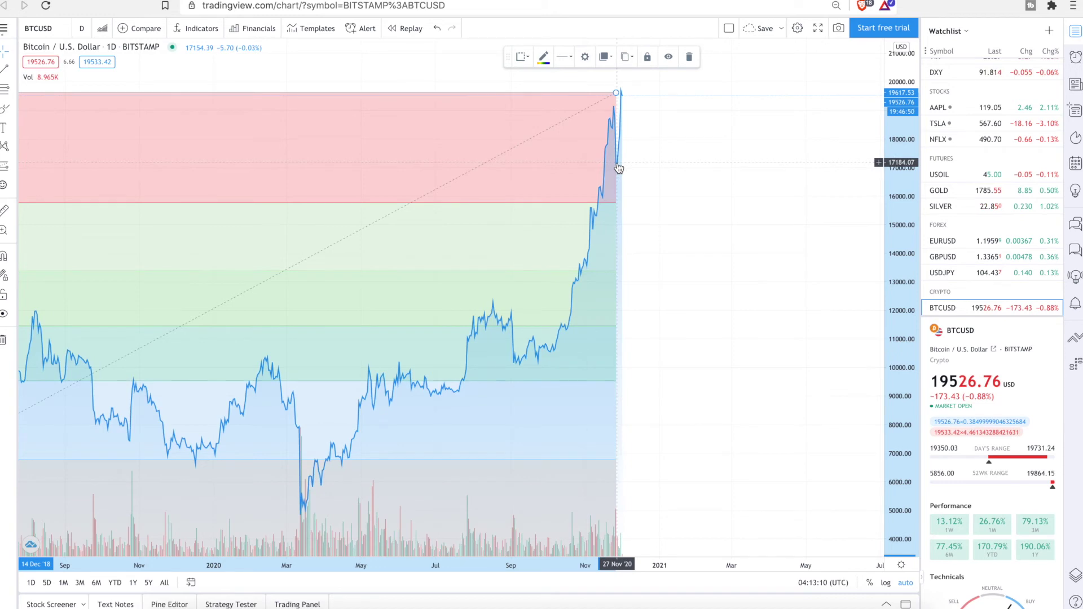
pyautogui.hscroll(-4, 619, 168)
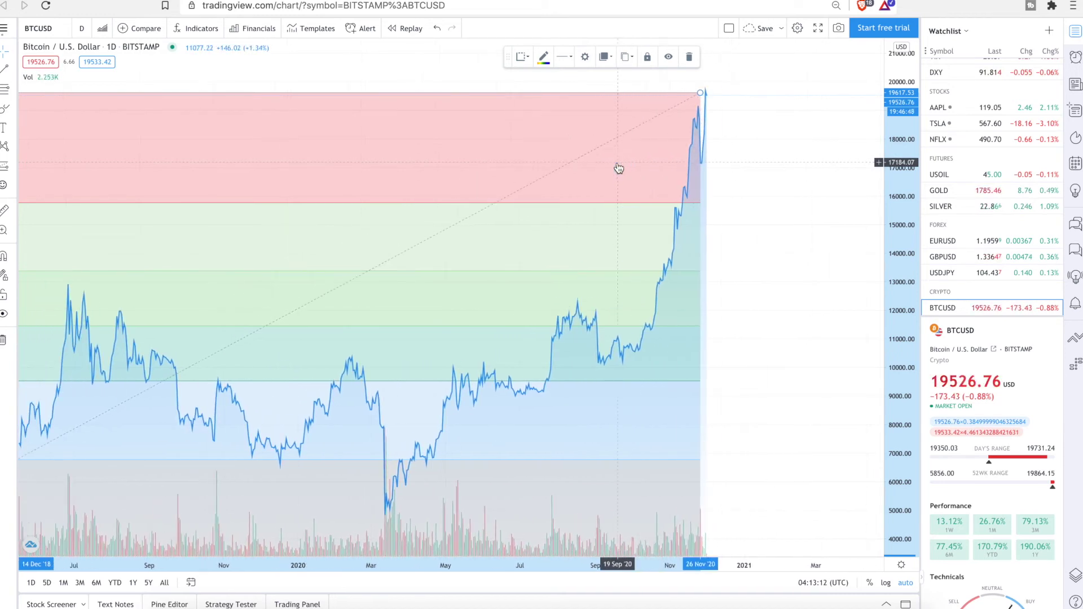
pyautogui.hscroll(-5, 619, 168)
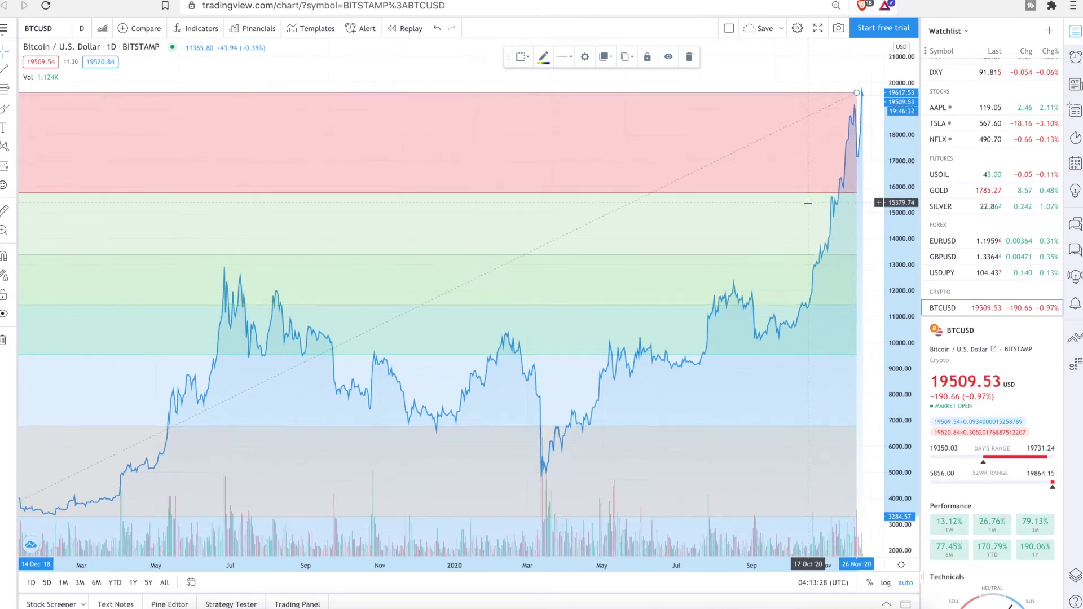
pyautogui.moveTo(278, 261); pyautogui.dragTo(523, 261)
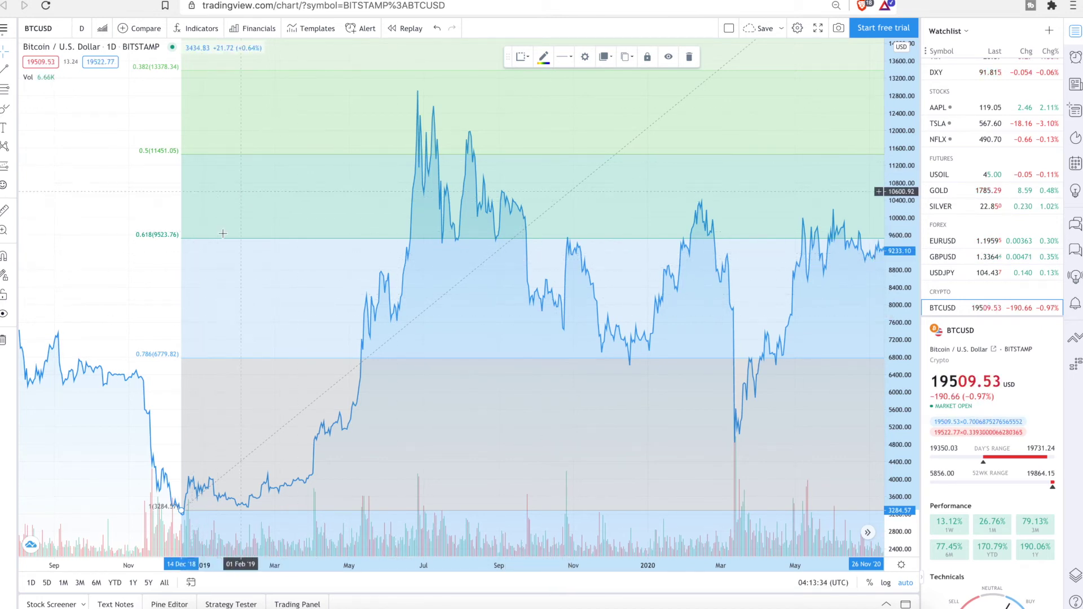
# - Frame roughly Aug 2018 to Jul 2020 with the 0.618 (9523.76) and 0.786 (6779.82) levels visible
pyautogui.moveTo(210, 212)
pyautogui.mouseDown()
pyautogui.moveTo(172, 212)
pyautogui.moveTo(207, 212)
pyautogui.mouseUp()
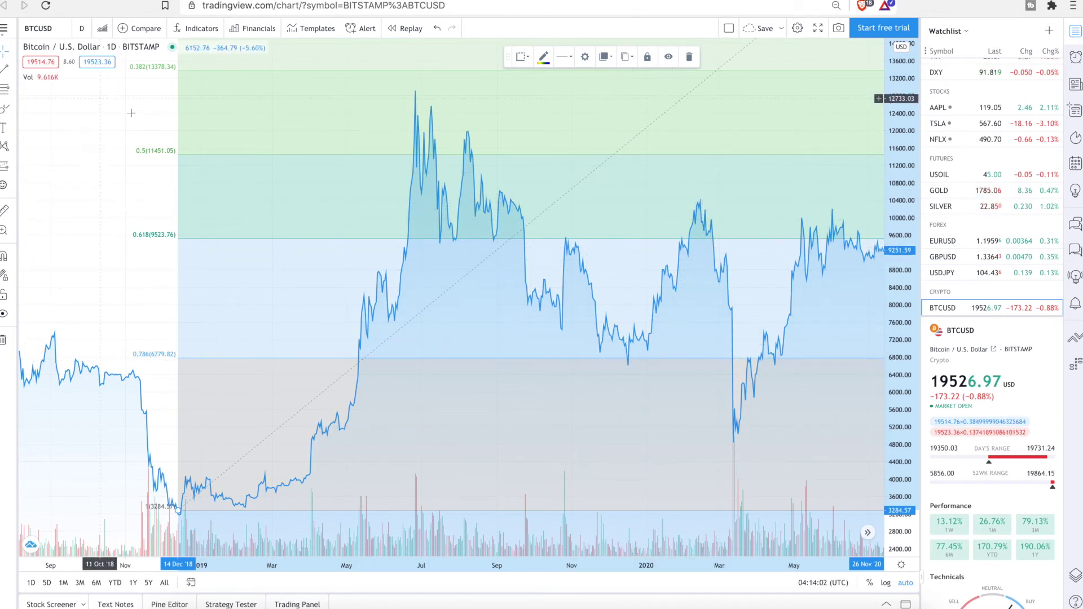
pyautogui.click(3, 90)
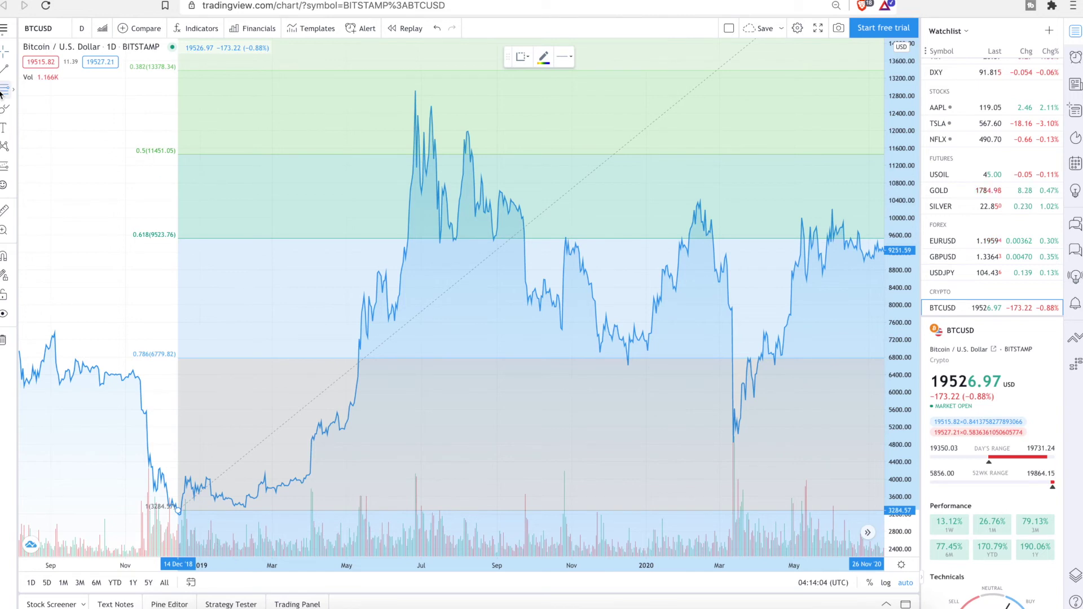
# - Delete the long-term retracement and draw one from the 6653.47 Dec 2019 low to the 10357.25 Feb 2020 peak
pyautogui.press('Delete')
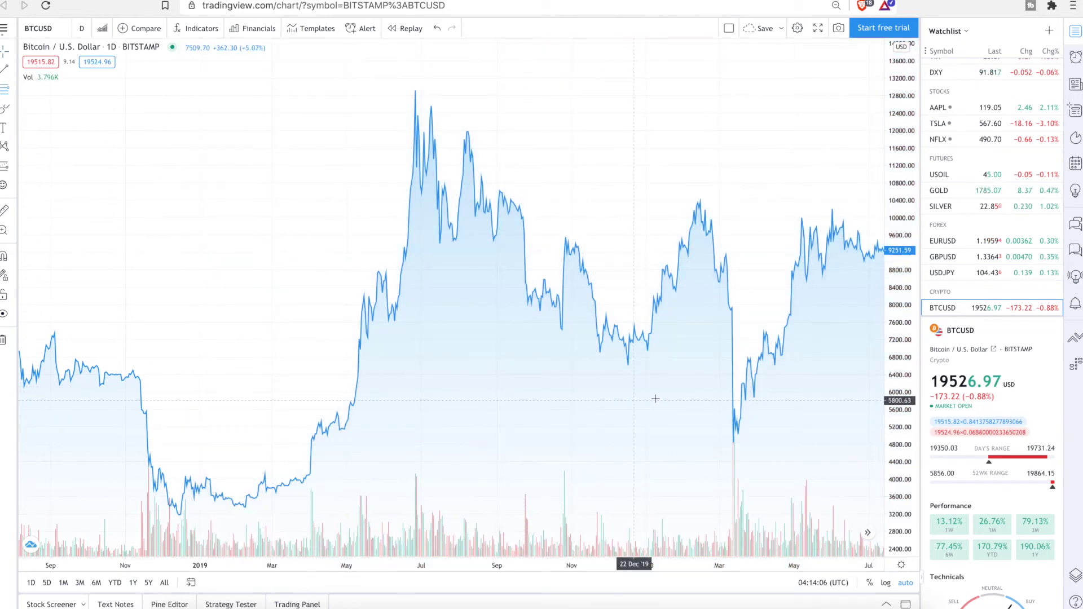
pyautogui.click(628, 364)
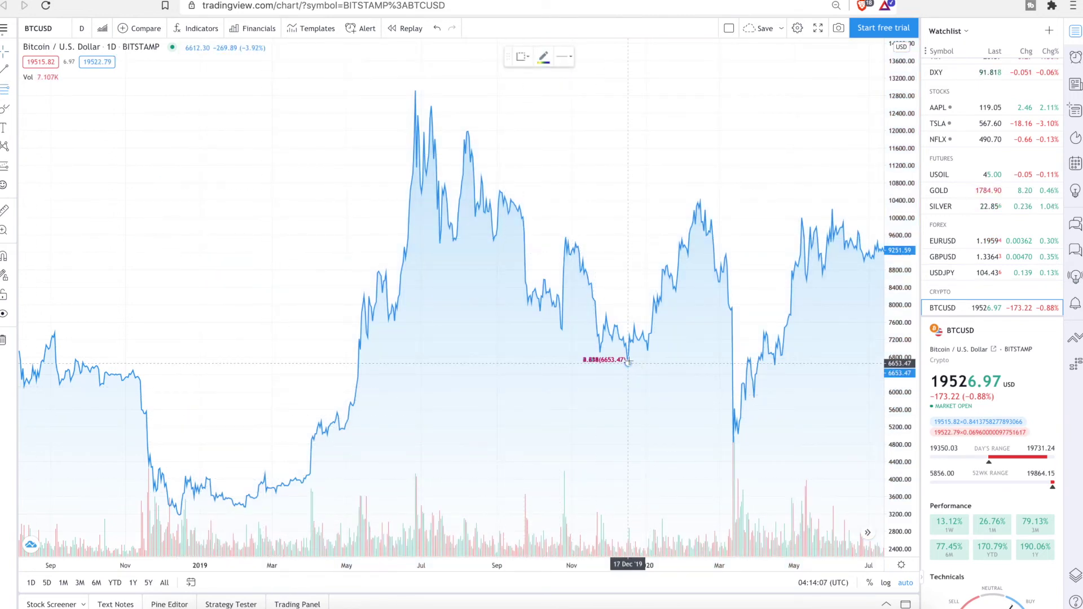
pyautogui.click(699, 202)
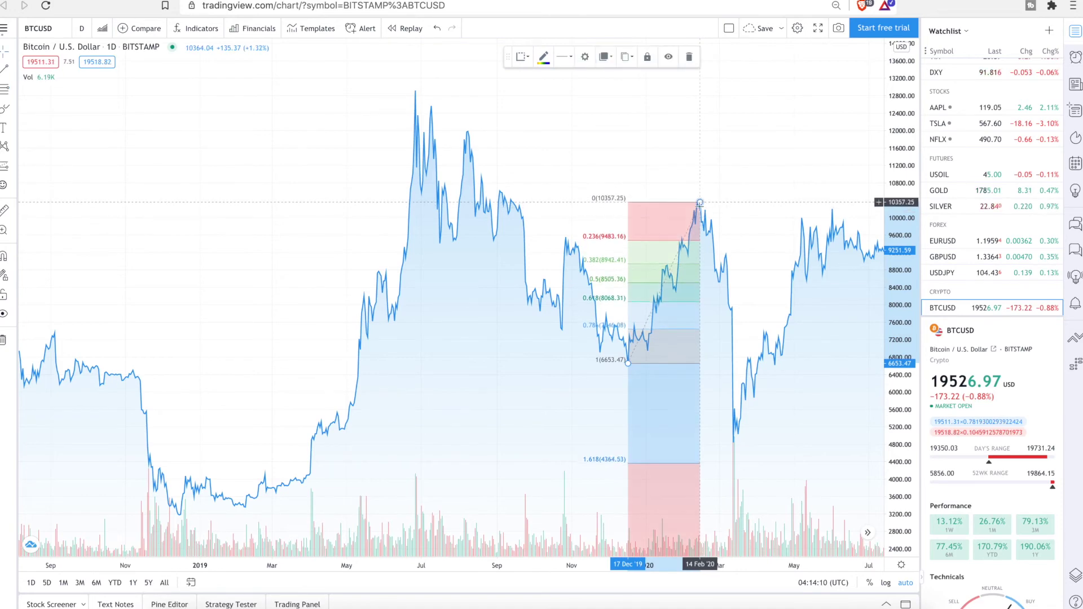
pyautogui.scroll(4, 690, 334)
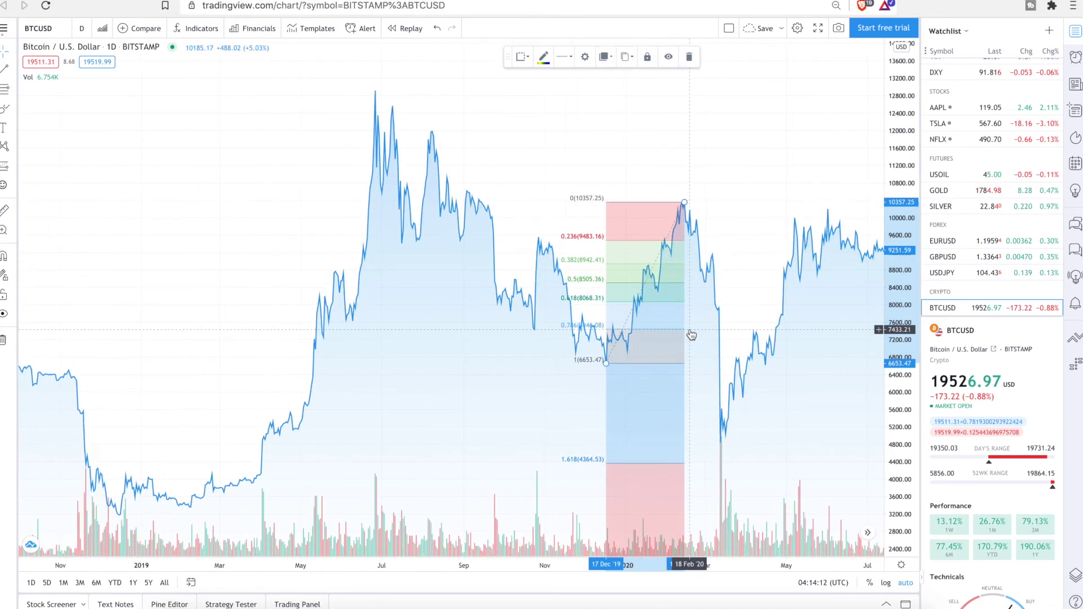
pyautogui.scroll(4, 691, 334)
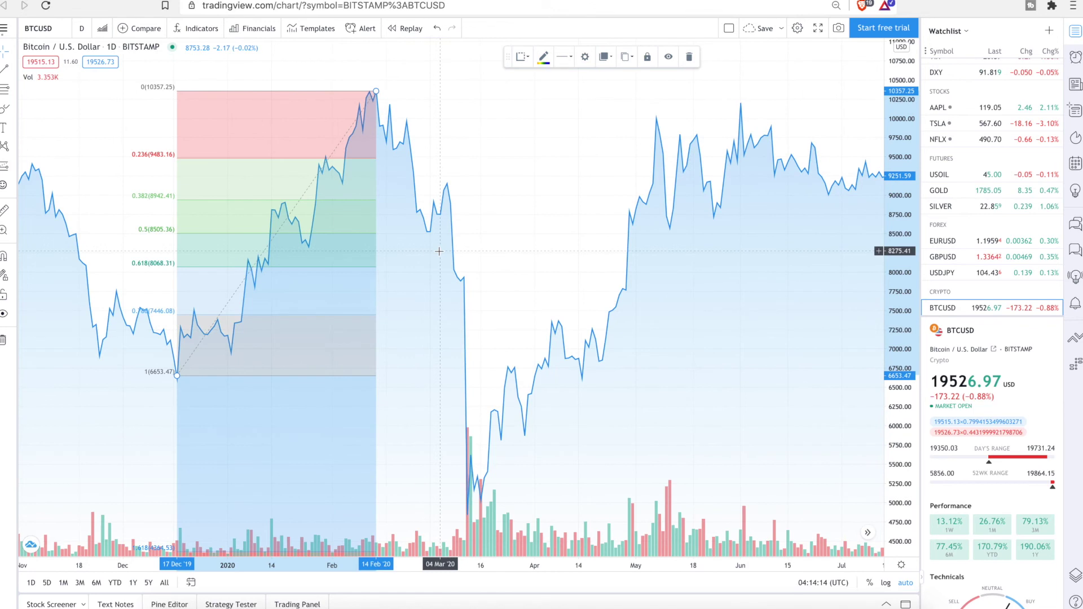
pyautogui.moveTo(599, 332); pyautogui.dragTo(671, 245)
pyautogui.scroll(3, 671, 245)
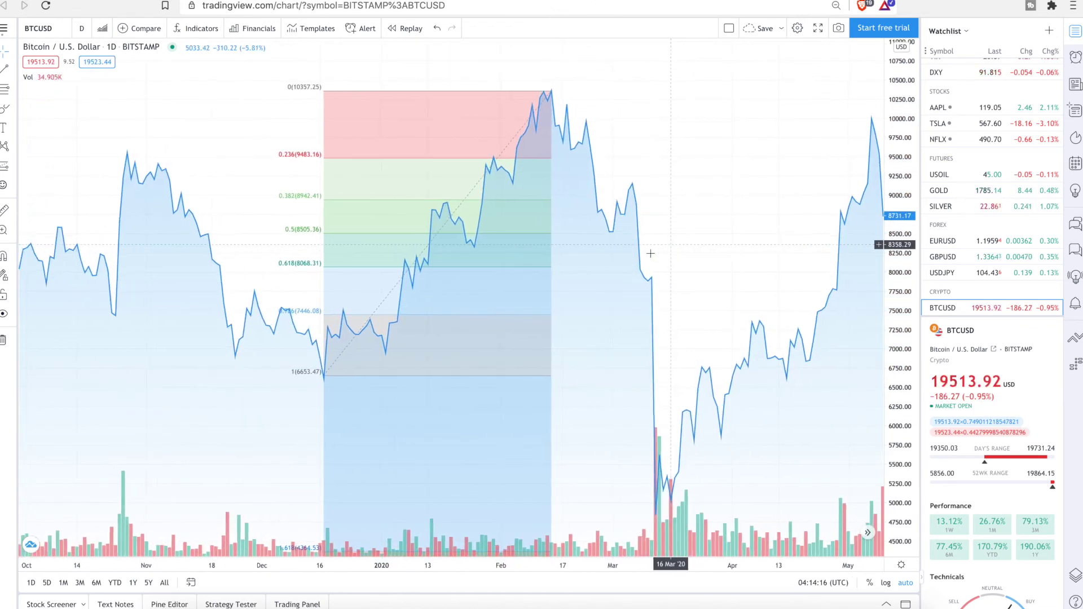
pyautogui.scroll(2, 425, 294)
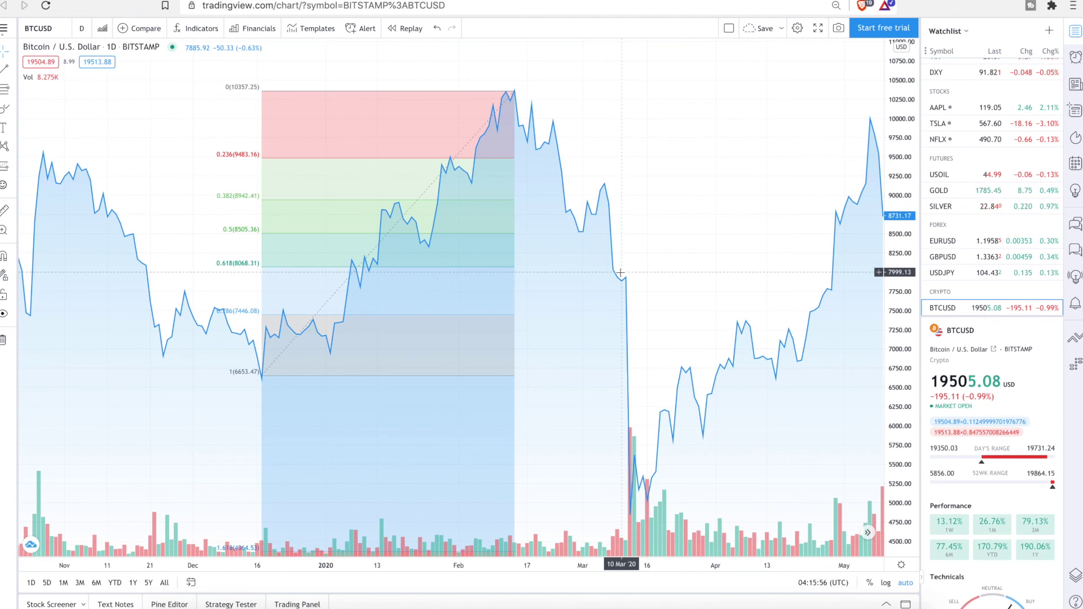
# - Zoom to mid-January through May 2020, showing the March crash below the 6653.47 base
pyautogui.hscroll(-3, 620, 272)
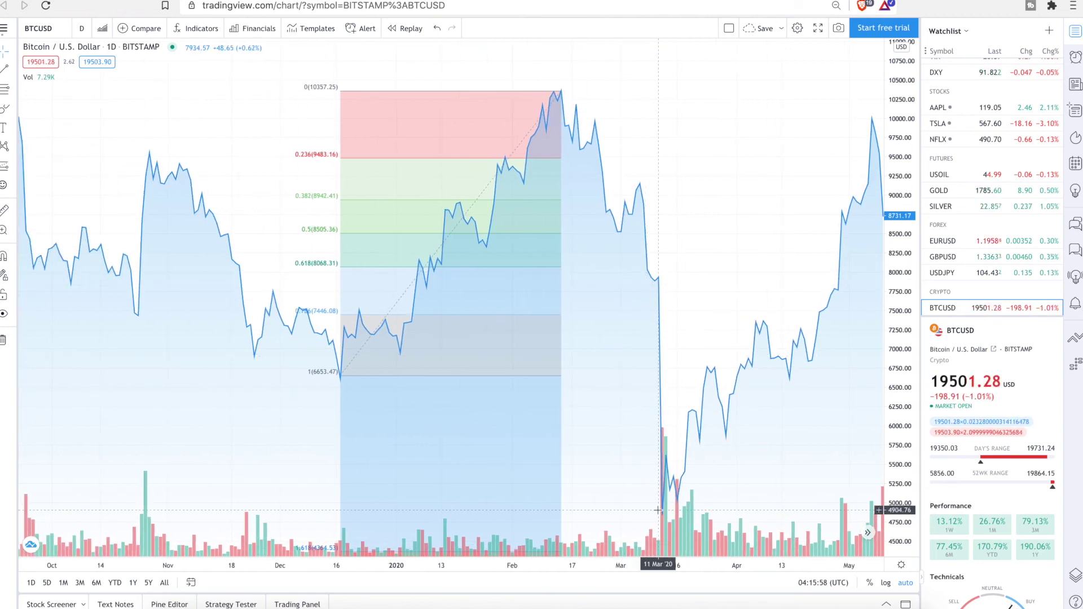
pyautogui.scroll(2, 657, 513)
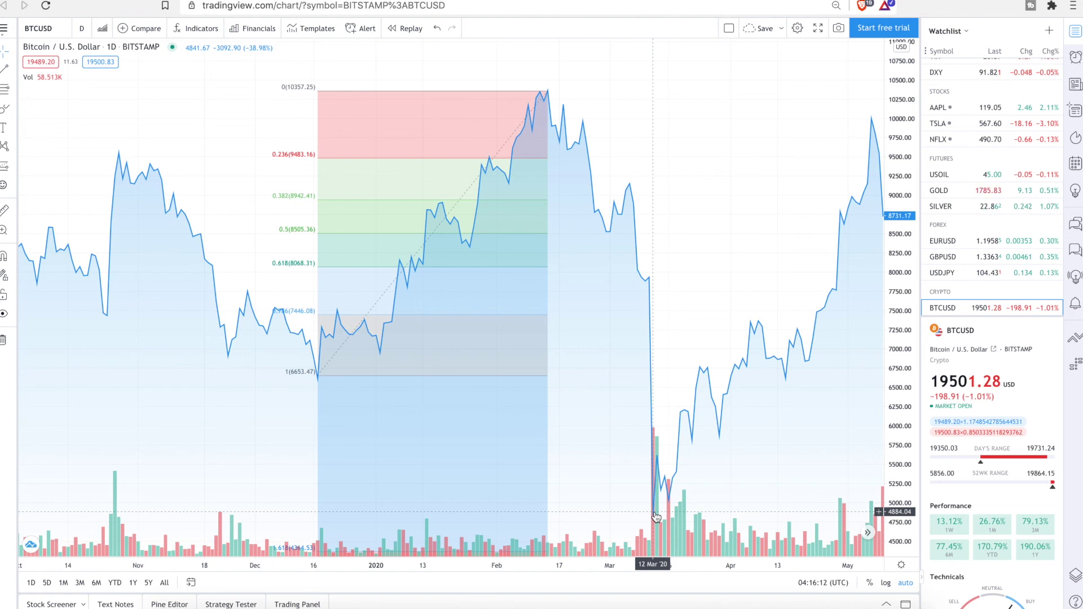
pyautogui.scroll(3, 656, 517)
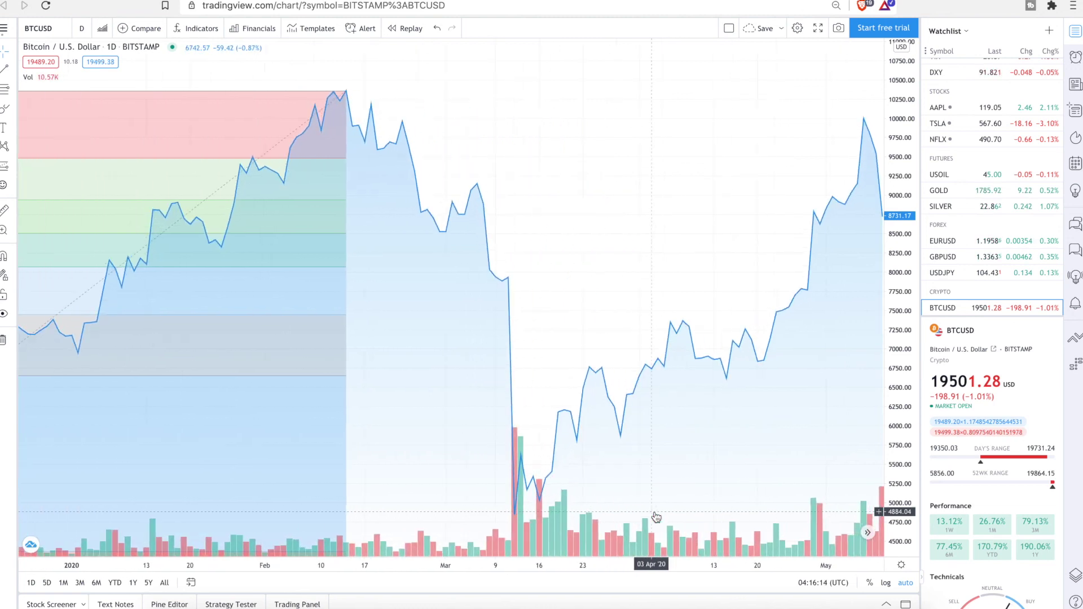
pyautogui.scroll(3, 786, 260)
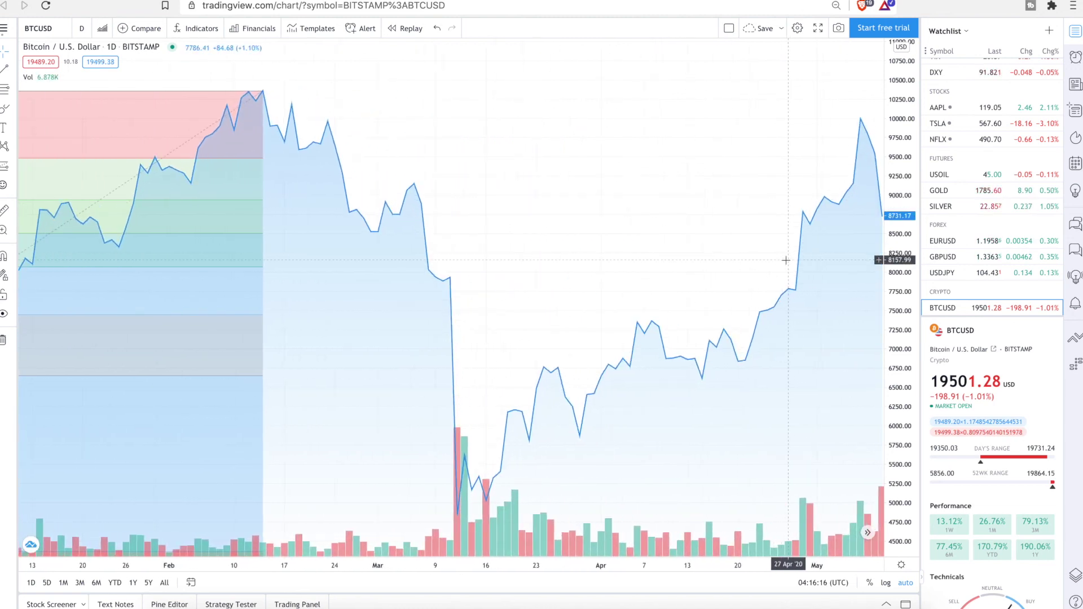